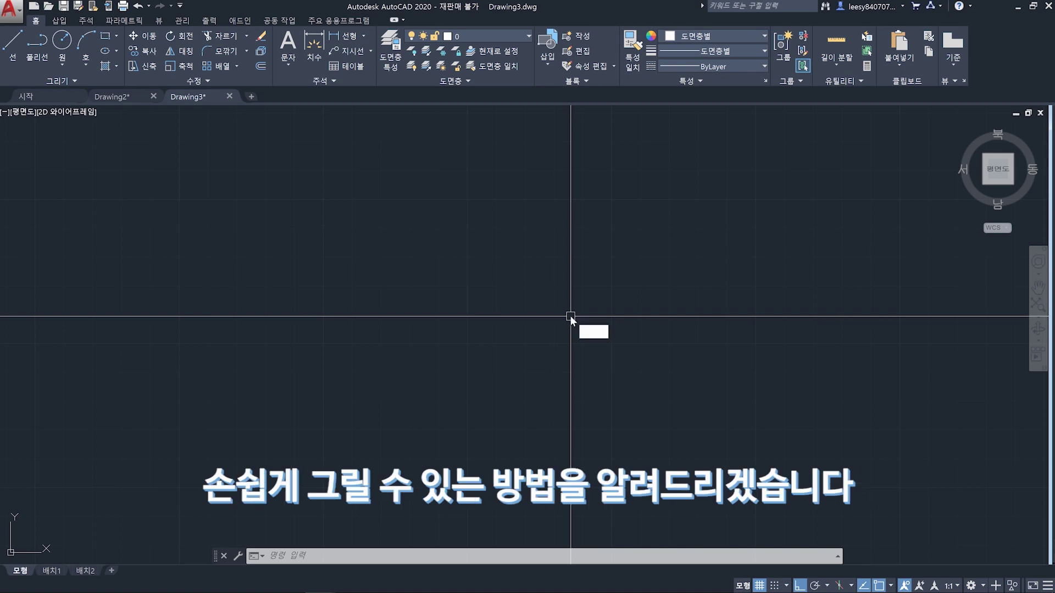
# Step: Draw a rectangle with RECTANG from two opposite corners
pyautogui.write('rec')
pyautogui.press('space')
pyautogui.click(279, 254)
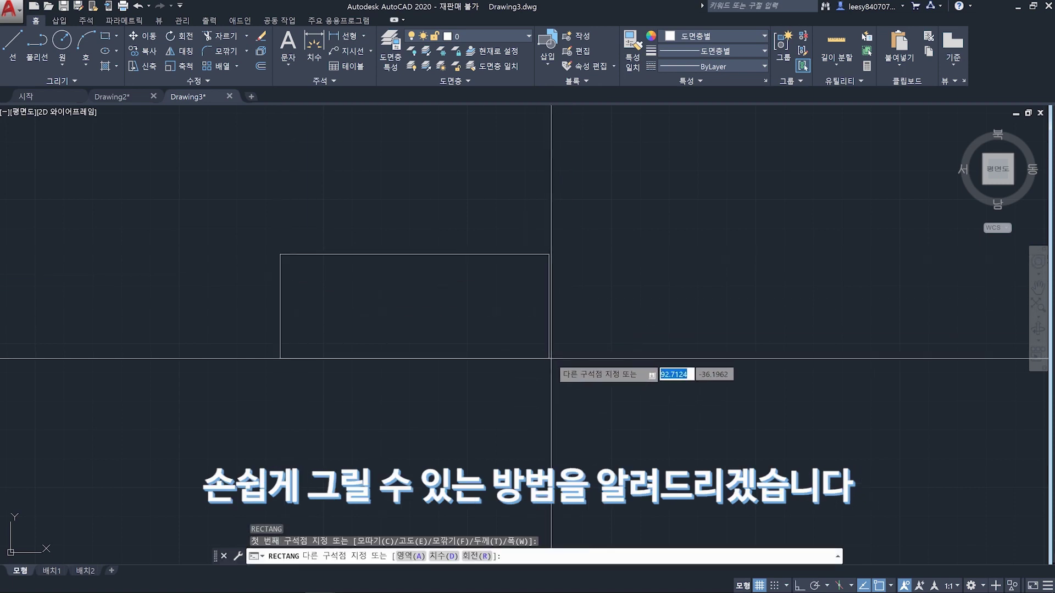
pyautogui.click(571, 361)
# Step: Window-select the rectangle for rotation, then cancel the first rotate attempt
pyautogui.write('ro')
pyautogui.press('space')
pyautogui.click(604, 395)
pyautogui.click(253, 231)
pyautogui.press('space')
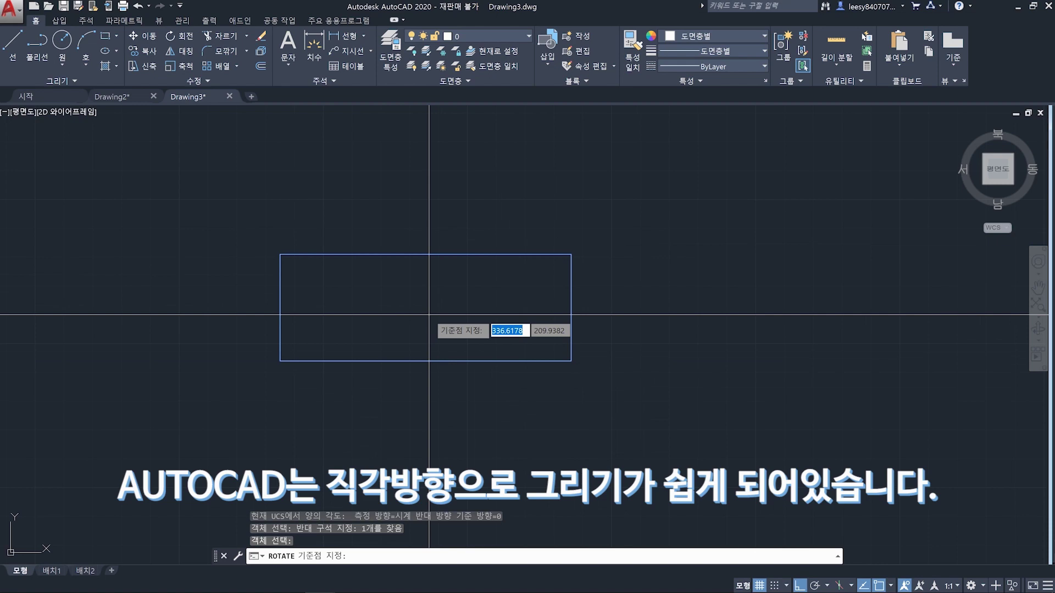
pyautogui.press('Escape')
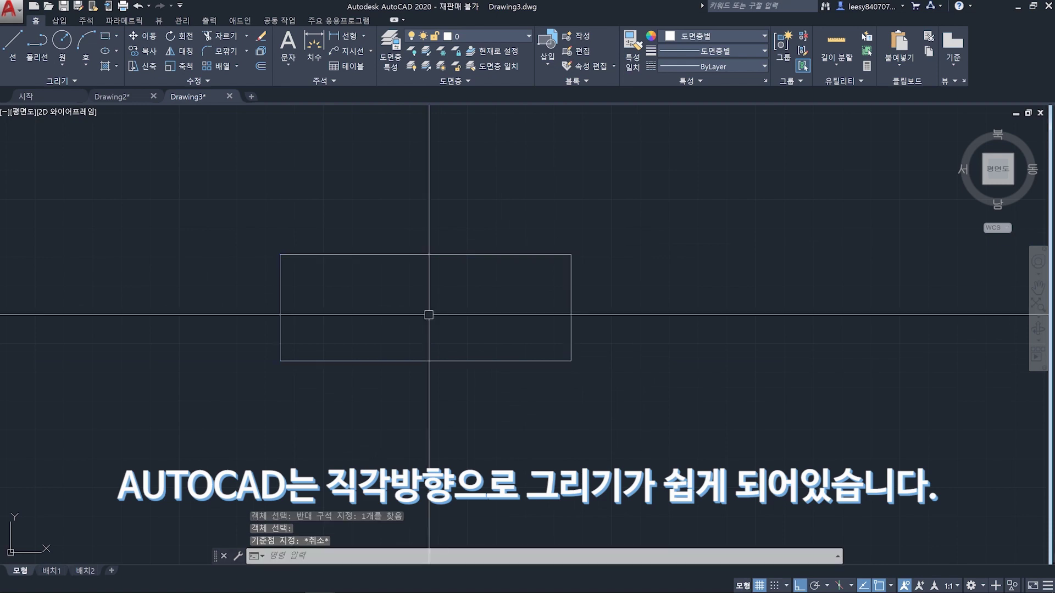
# Step: Rotate the rectangle about 20 degrees around its centre with Ortho off
pyautogui.write('ro')
pyautogui.press('space')
pyautogui.click(643, 216)
pyautogui.click(537, 276)
pyautogui.press('space')
pyautogui.click(434, 318)
pyautogui.press('F8')
pyautogui.click(520, 286)
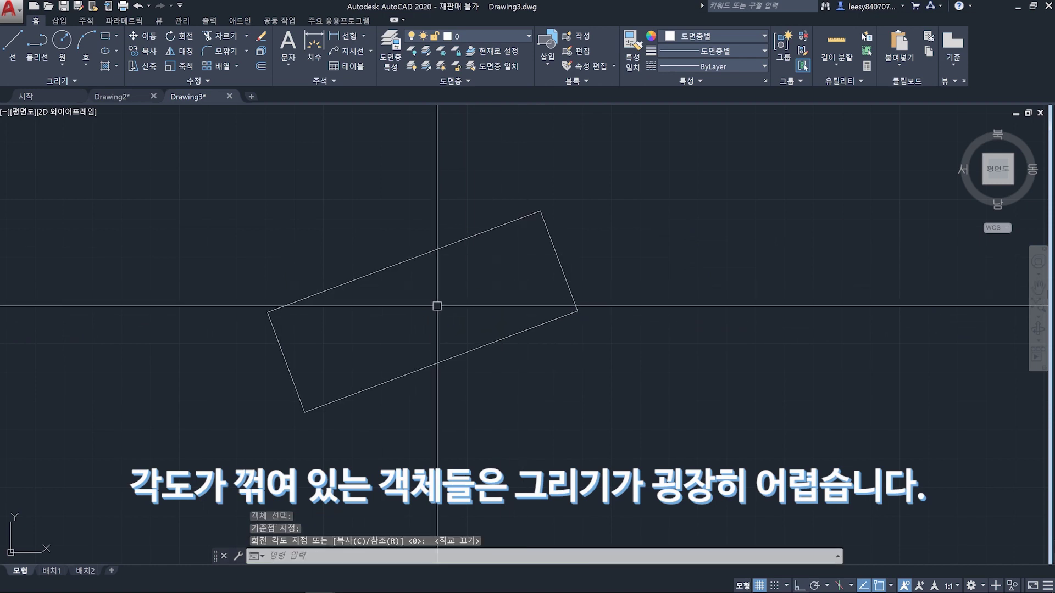
pyautogui.moveTo(524, 322); pyautogui.dragTo(523, 320, button='middle')
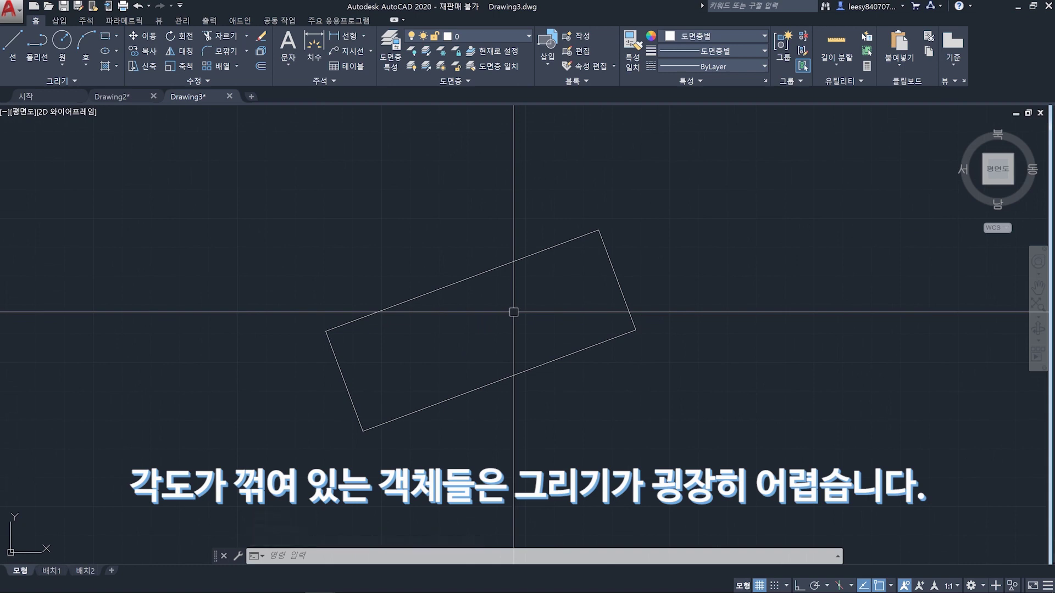
pyautogui.scroll(-1, 514, 312)
pyautogui.scroll(-1, 490, 323)
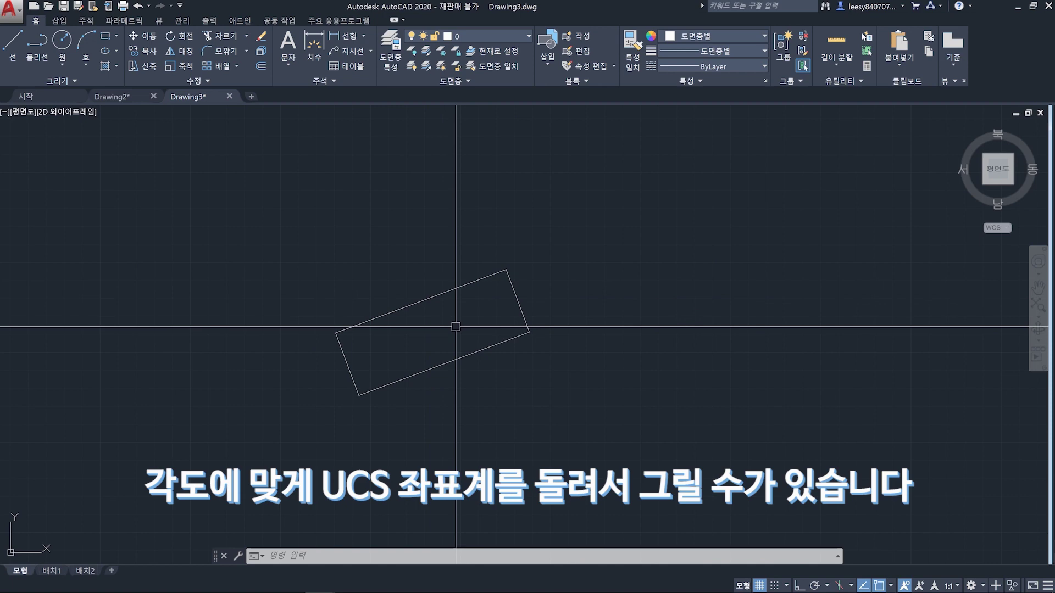
pyautogui.write('l')
pyautogui.press('Return')
pyautogui.click(555, 359)
pyautogui.press('F8')
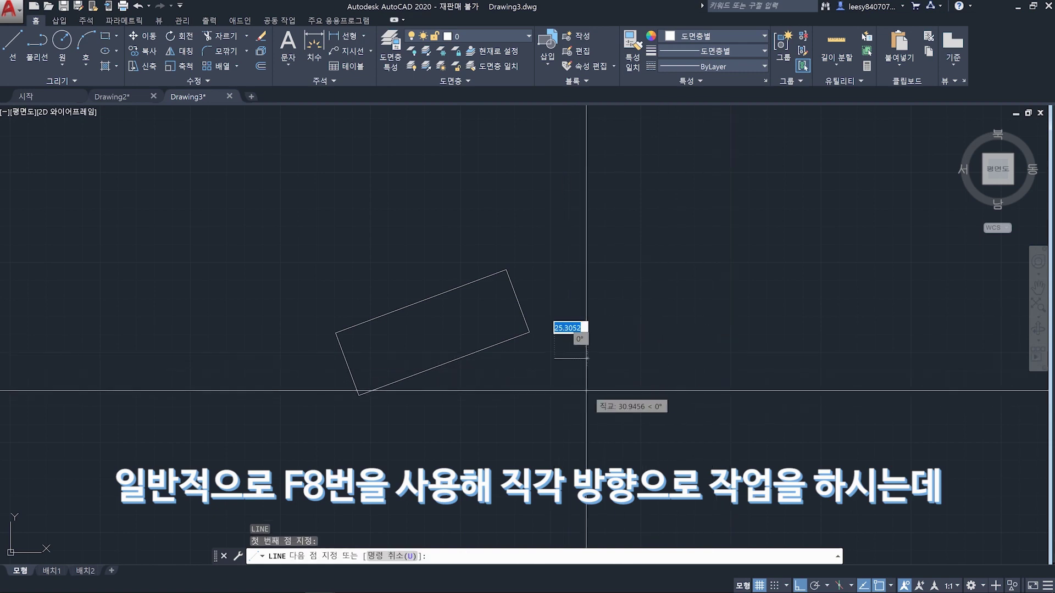
pyautogui.click(726, 358)
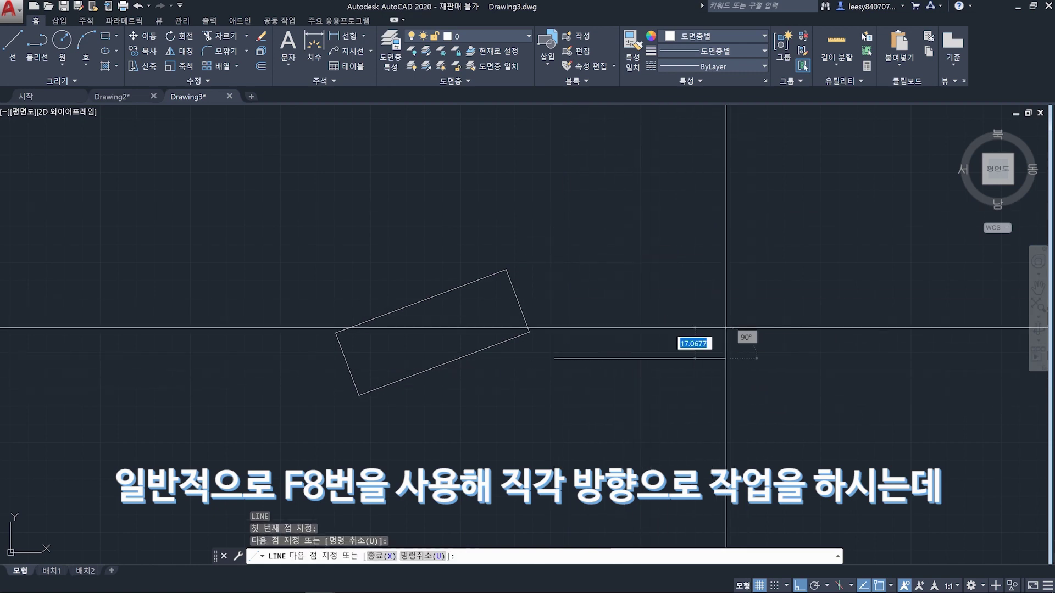
pyautogui.click(726, 263)
pyautogui.press('Escape')
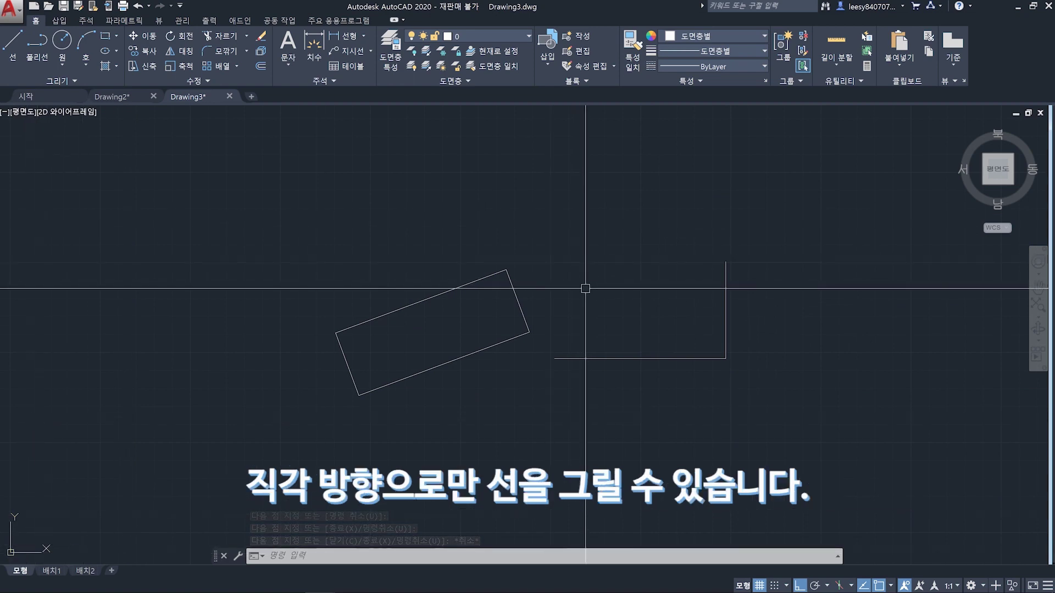
pyautogui.press('space')
pyautogui.click(465, 219)
pyautogui.click(583, 219)
pyautogui.click(583, 158)
pyautogui.press('Escape')
pyautogui.click(801, 173)
pyautogui.click(558, 416)
pyautogui.write('e')
pyautogui.press('space')
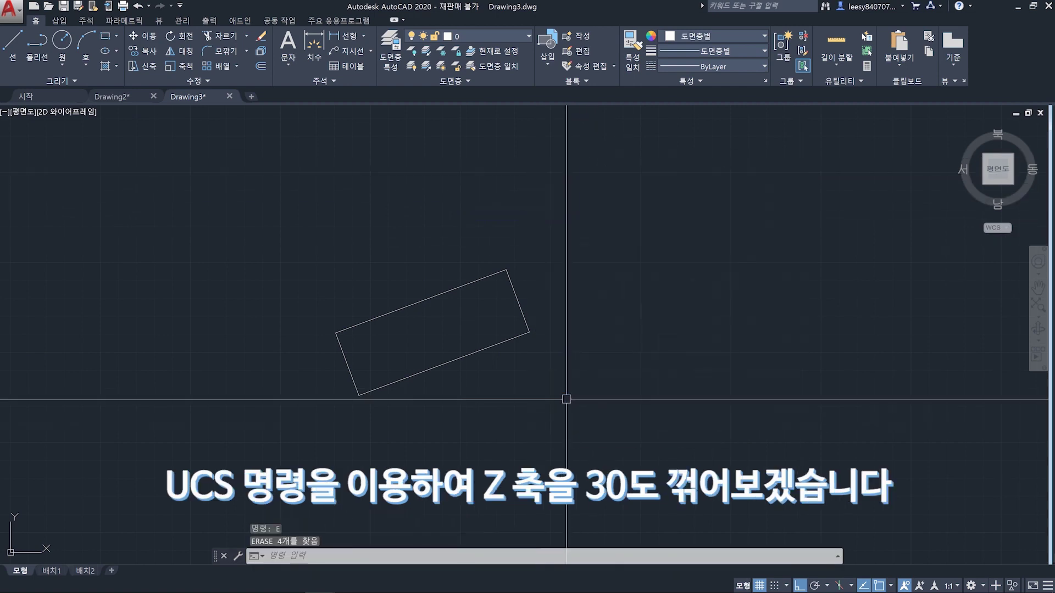
# Step: Rotate the UCS 30 degrees about the Z axis
pyautogui.write('uc')
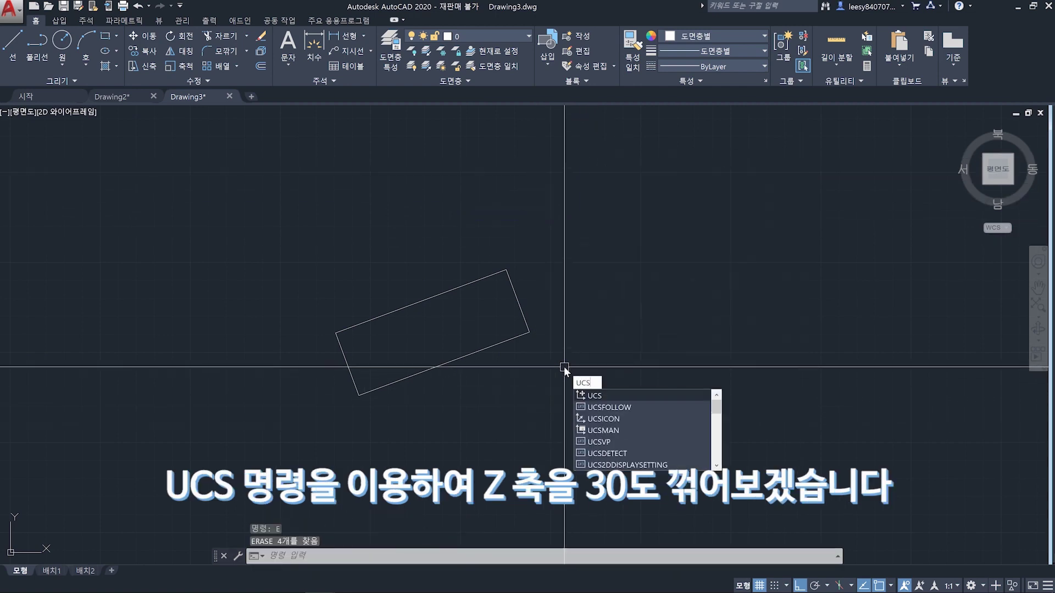
pyautogui.press('space')
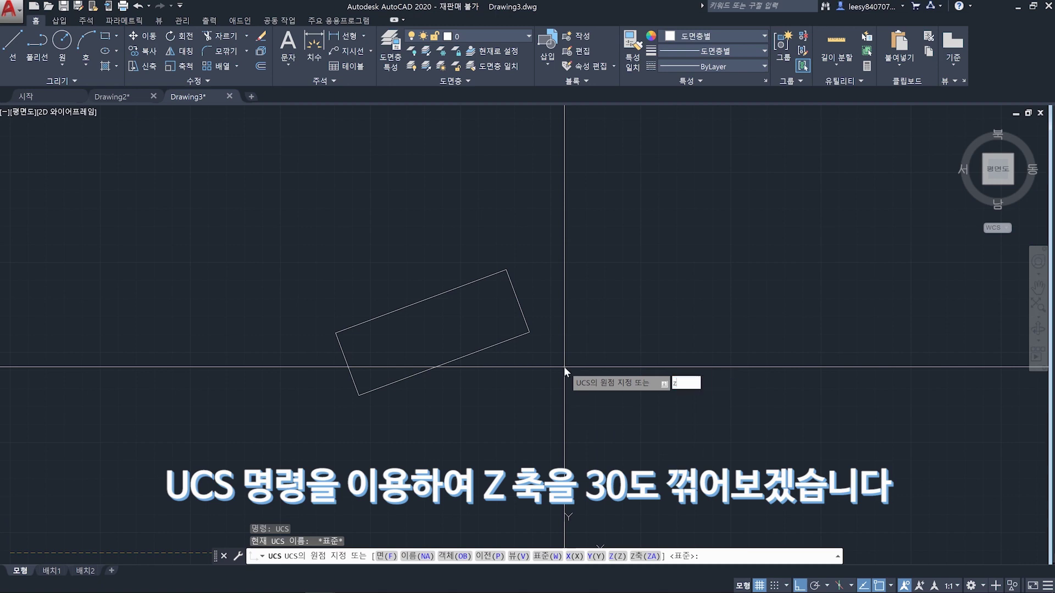
pyautogui.press('space')
pyautogui.write('30')
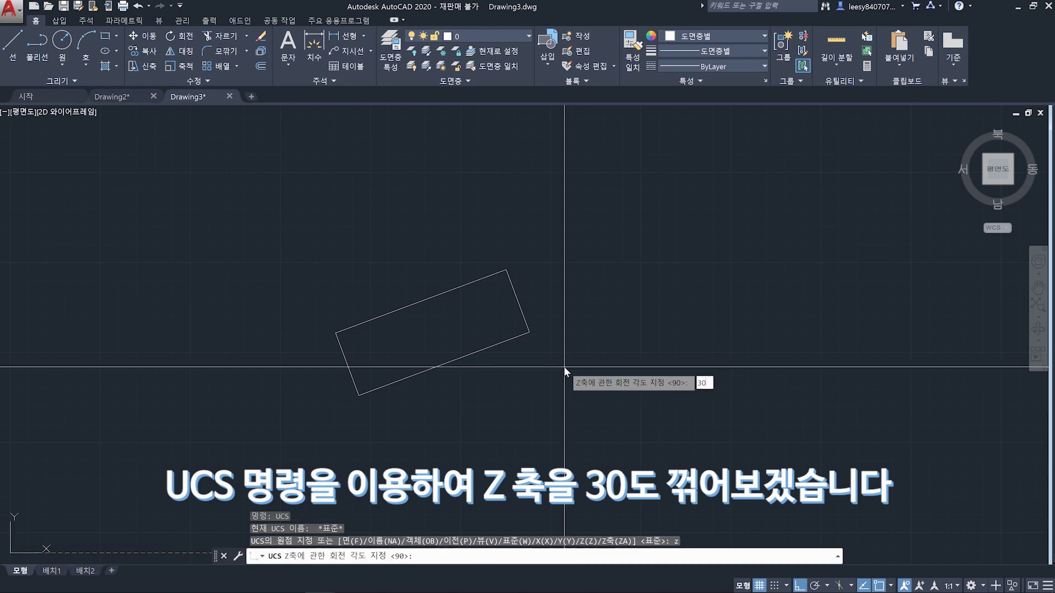
pyautogui.press('Return')
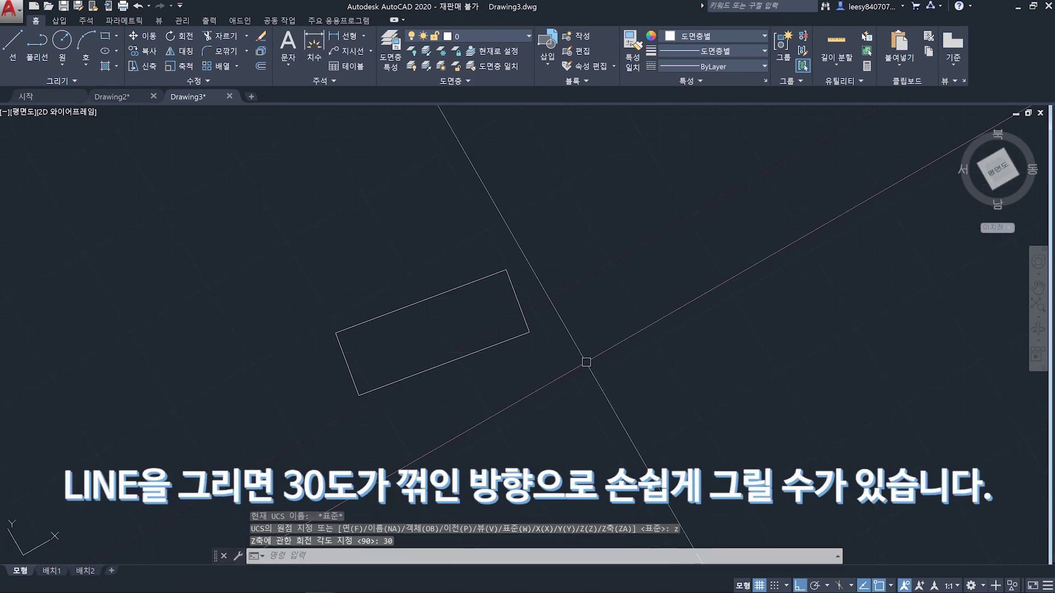
# Step: Draw test lines following the tilted 30° axes
pyautogui.write('l')
pyautogui.press('space')
pyautogui.click(528, 386)
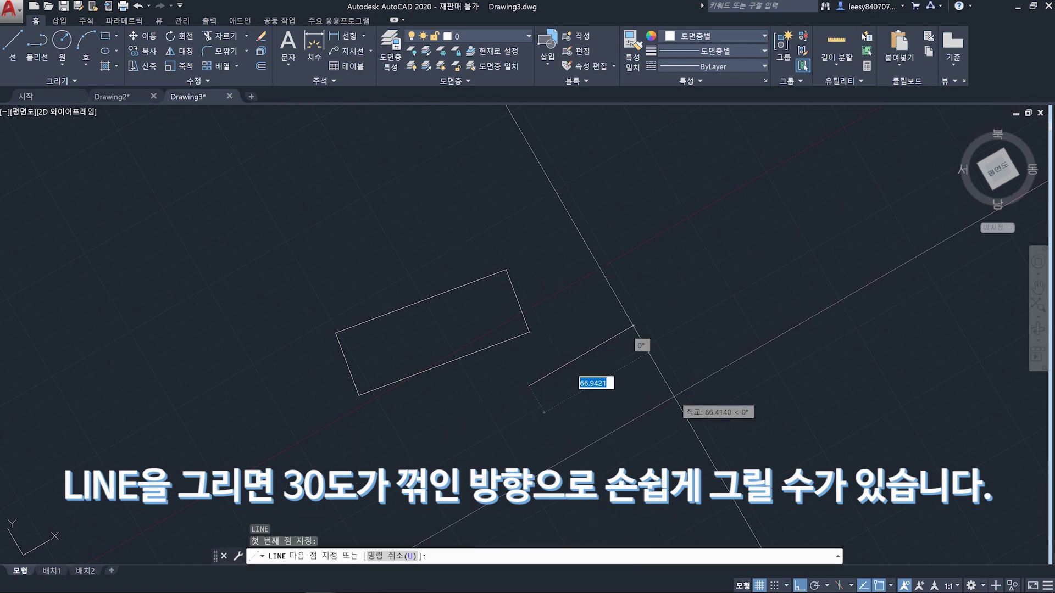
pyautogui.click(601, 242)
pyautogui.click(650, 213)
pyautogui.click(681, 266)
pyautogui.click(595, 316)
pyautogui.click(536, 210)
pyautogui.click(456, 256)
pyautogui.click(500, 334)
pyautogui.press('Return')
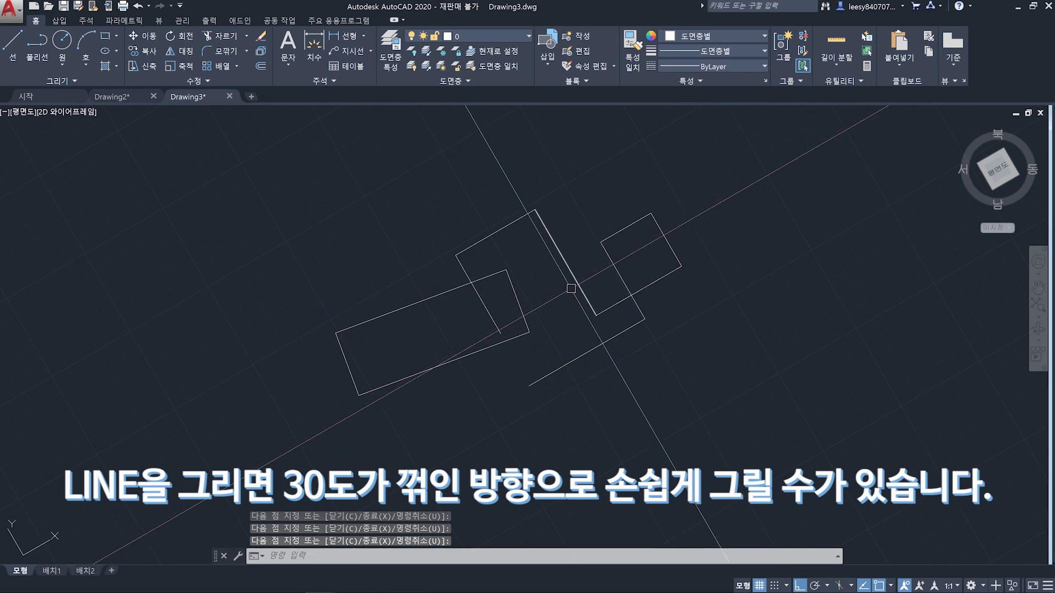
# Step: Window-select the test lines to erase them
pyautogui.click(730, 194)
pyautogui.click(587, 331)
pyautogui.click(457, 183)
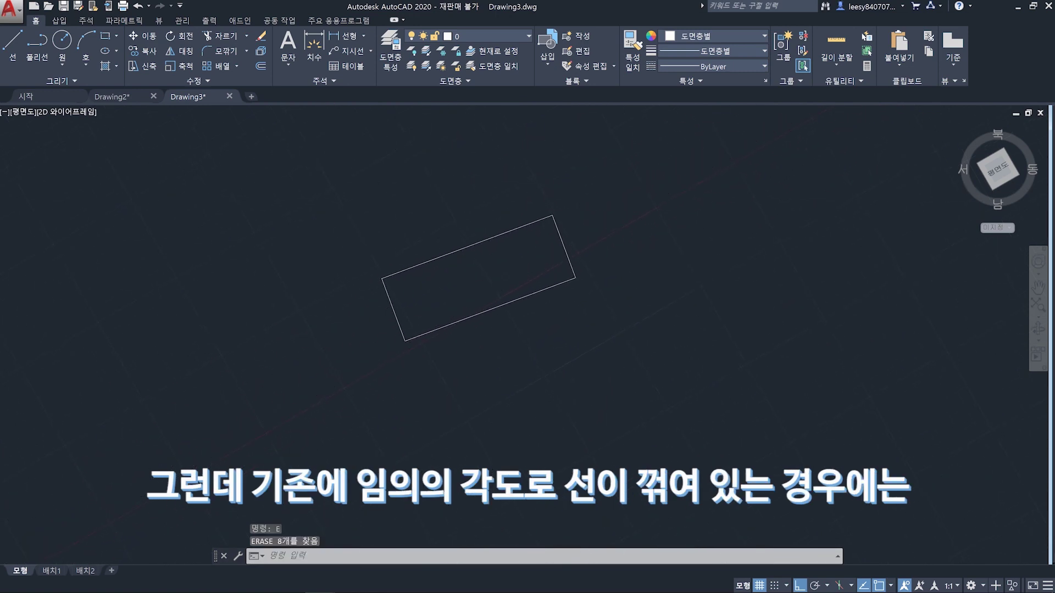
pyautogui.scroll(2, 379, 321)
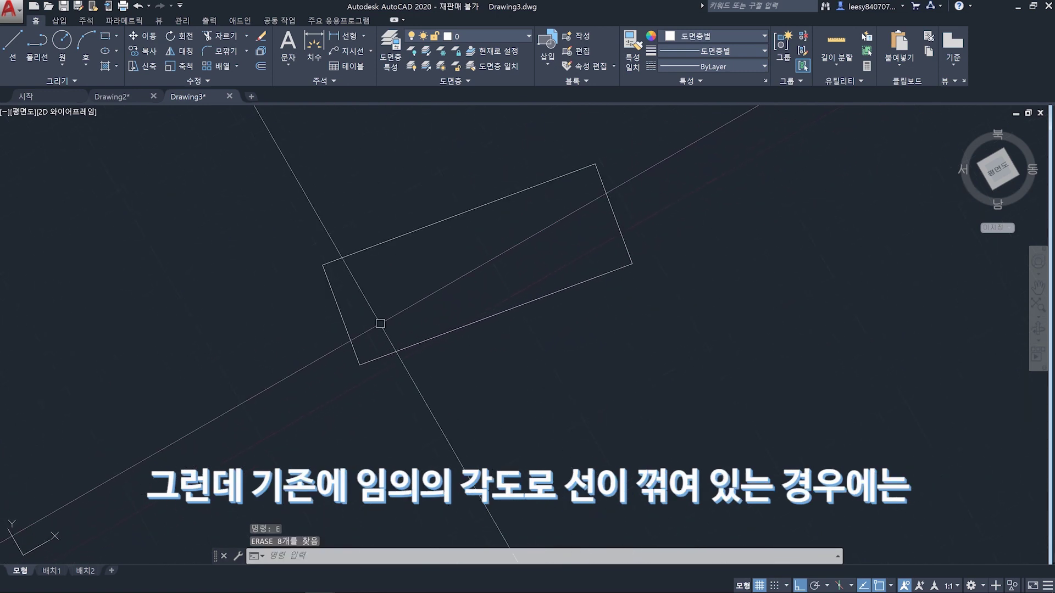
# Step: Reset the UCS back to the World coordinate system
pyautogui.moveTo(632, 244); pyautogui.dragTo(605, 280, button='middle')
pyautogui.write('U')
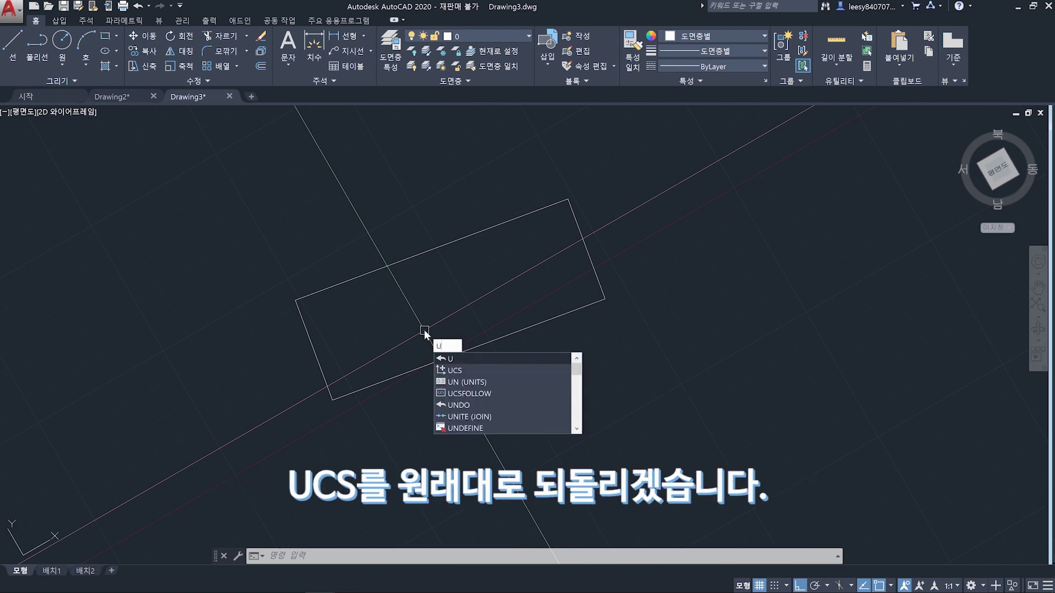
pyautogui.write('c')
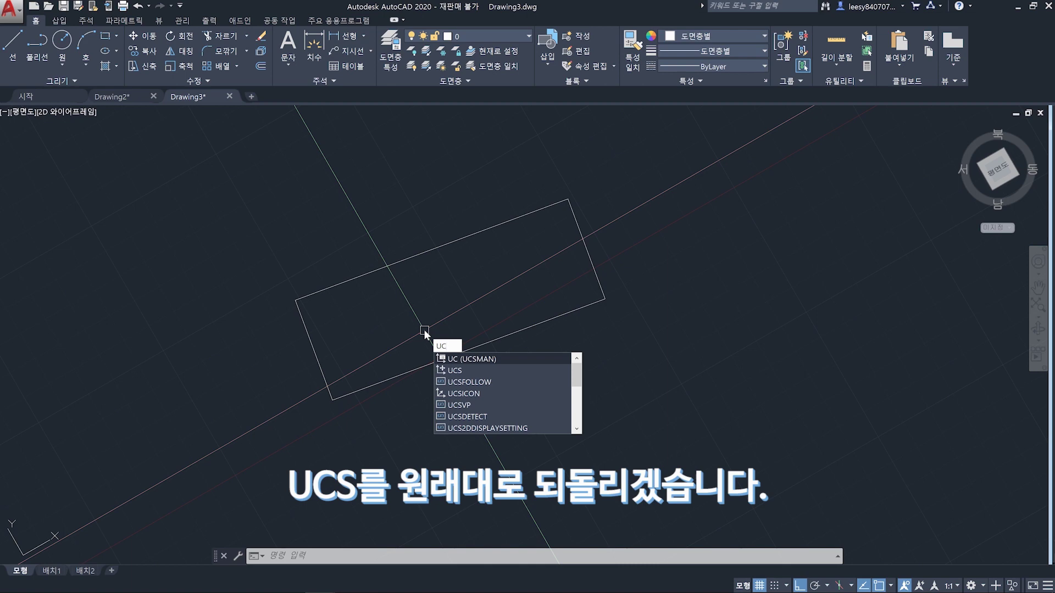
pyautogui.press('Return')
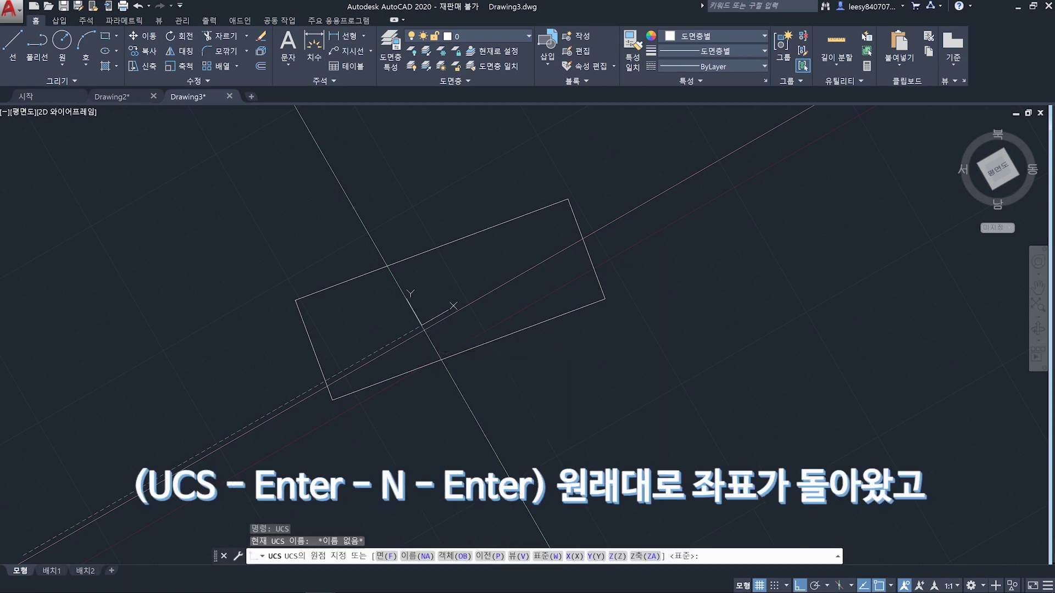
pyautogui.write('n')
pyautogui.press('Return')
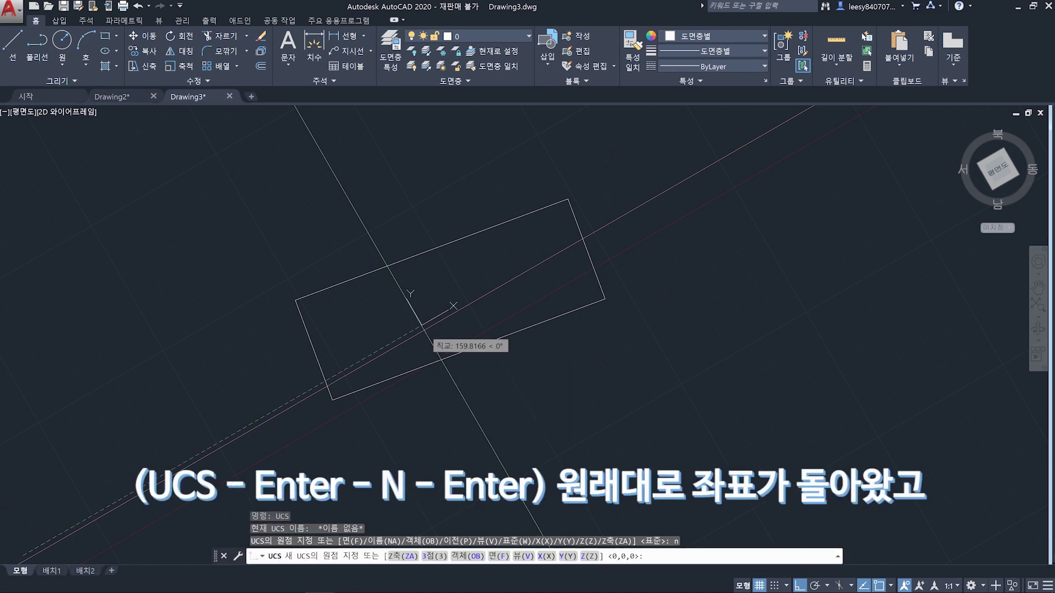
pyautogui.press('Return')
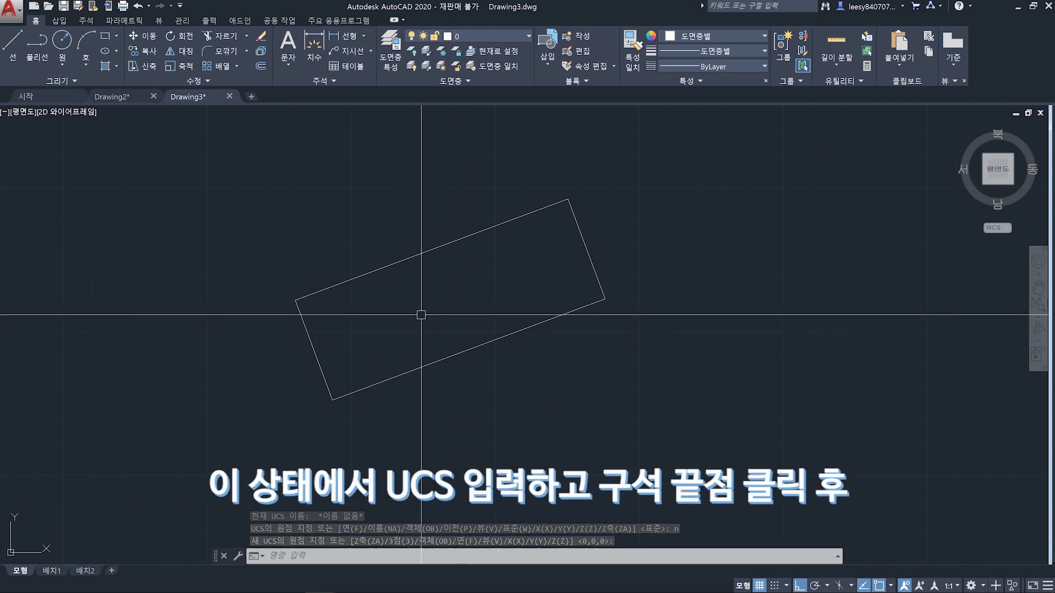
# Step: Define a UCS at the rectangle's lower-left corner with X along its bottom edge
pyautogui.write('UCS')
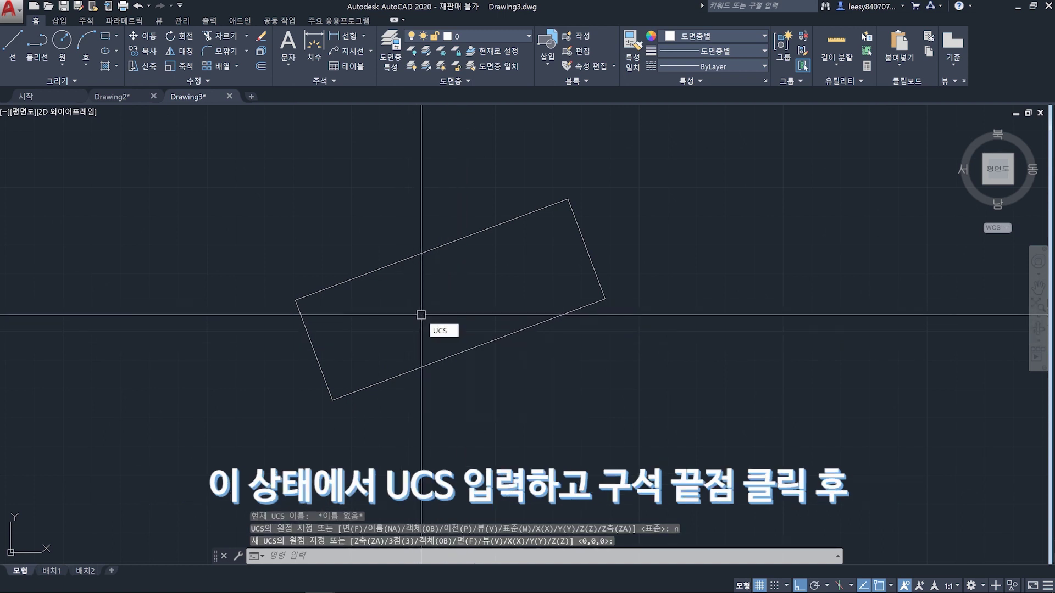
pyautogui.press('Return')
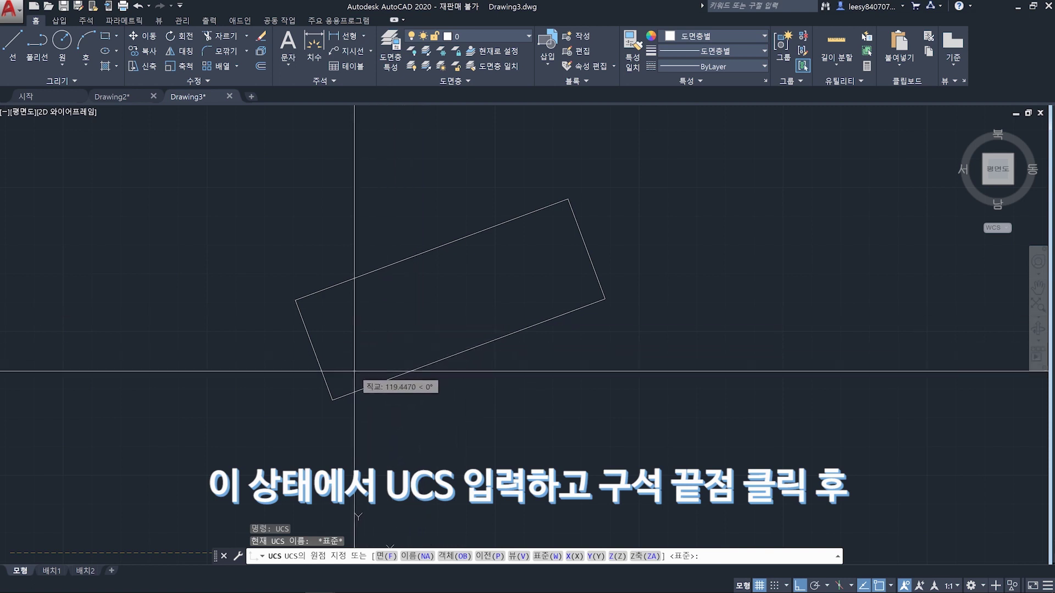
pyautogui.click(333, 400)
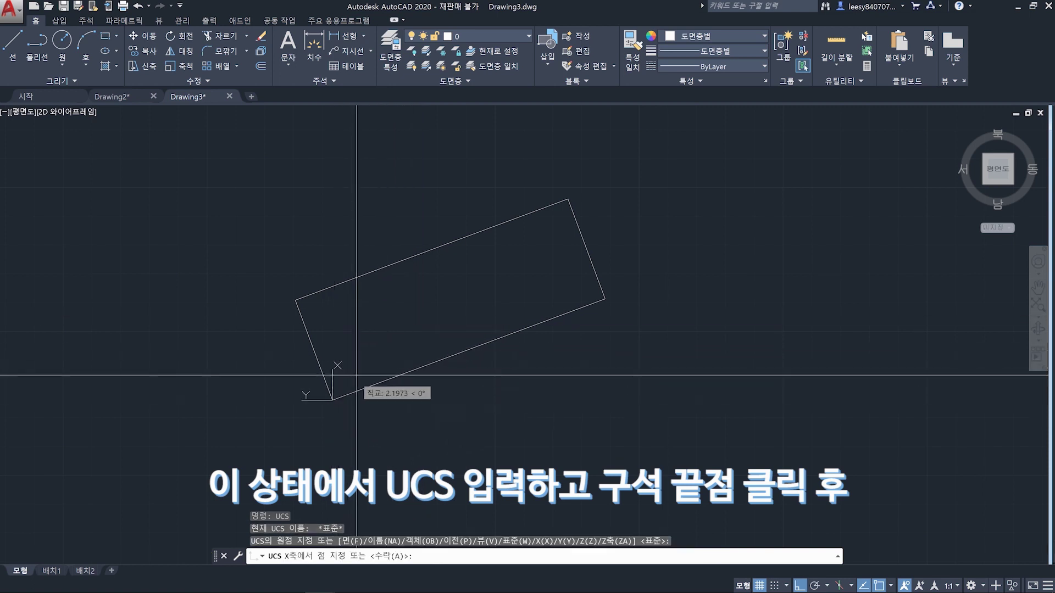
pyautogui.click(605, 299)
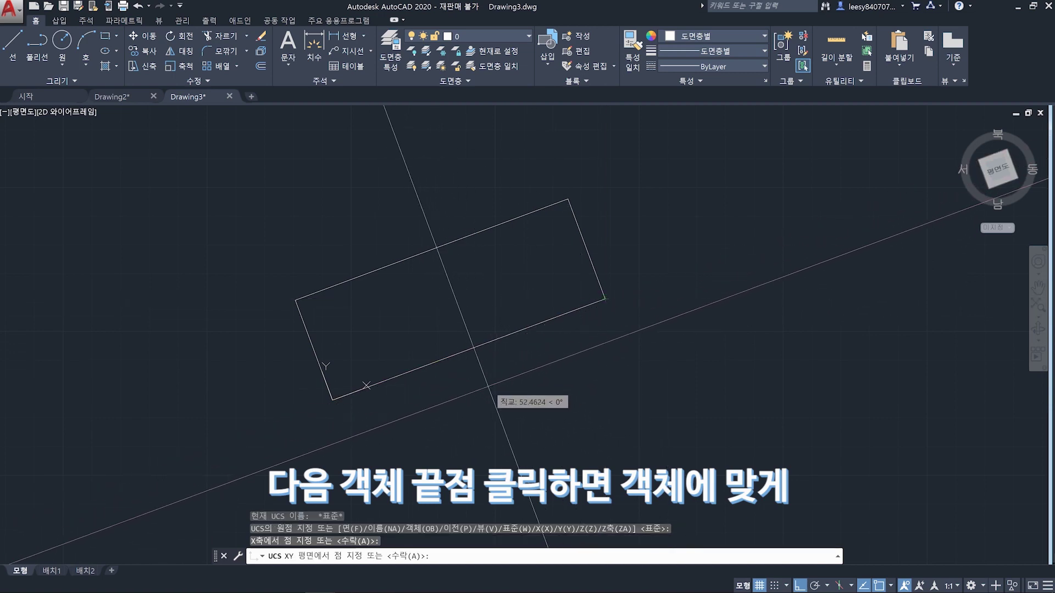
pyautogui.press('Return')
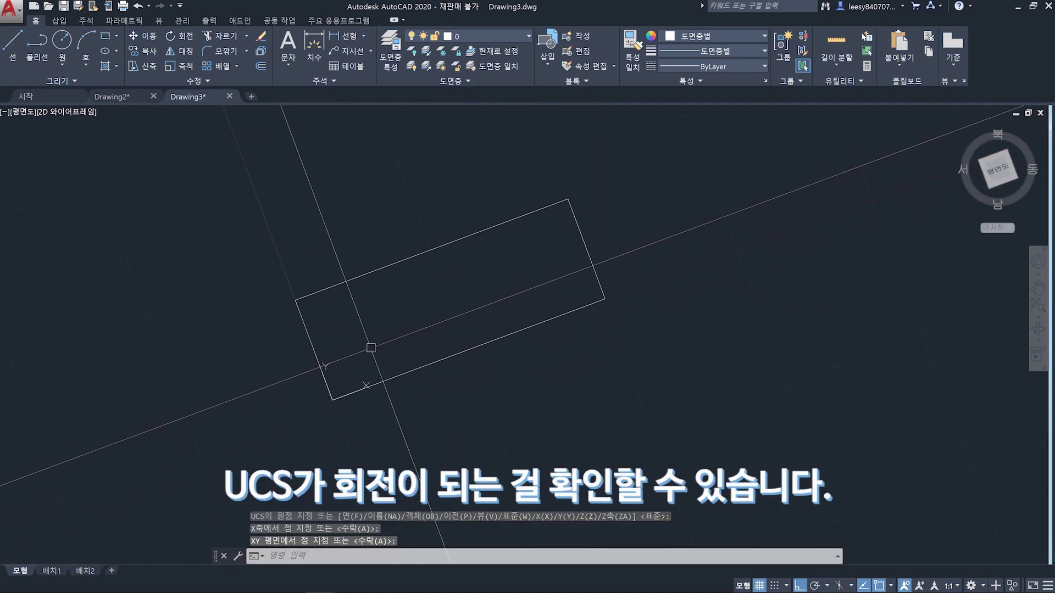
# Step: Draw a closed square overlapping the rectangle's bottom edge
pyautogui.write('l')
pyautogui.press('Return')
pyautogui.click(407, 328)
pyautogui.click(503, 293)
pyautogui.click(538, 389)
pyautogui.click(438, 425)
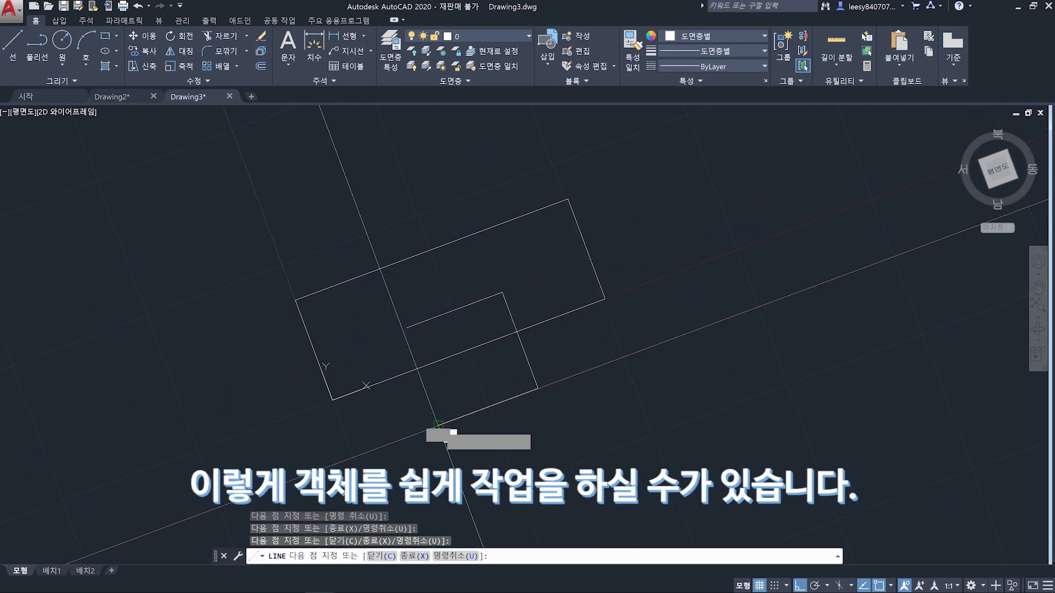
pyautogui.click(406, 328)
pyautogui.press('Return')
# Step: Trim the overlapping edges so rectangle and square form one outline
pyautogui.write('tr')
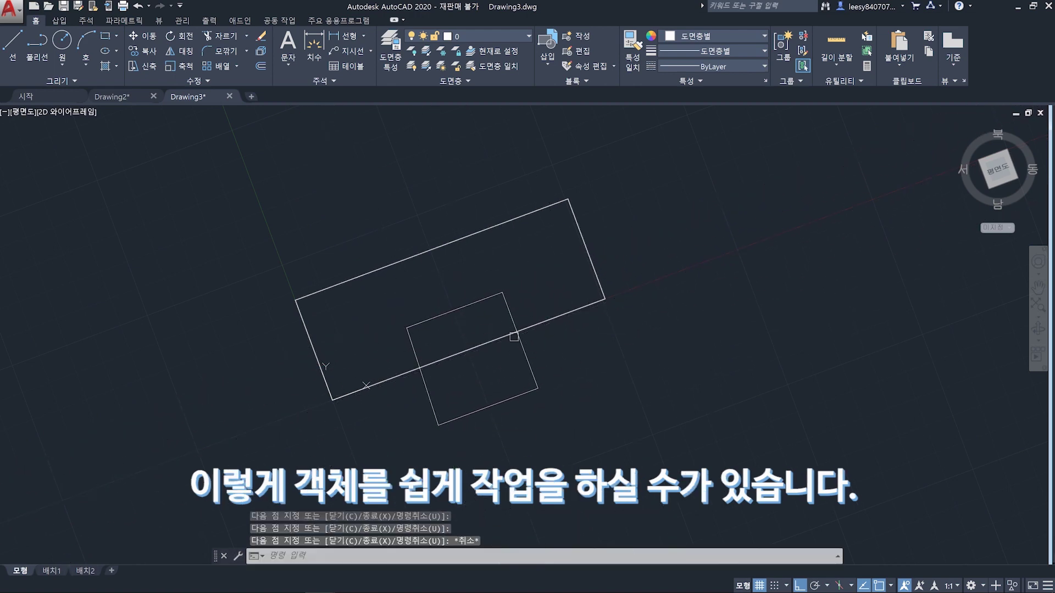
pyautogui.press('Return')
pyautogui.press('Return')
pyautogui.moveTo(473, 341); pyautogui.dragTo(445, 376)
pyautogui.click(413, 347)
pyautogui.click(508, 310)
pyautogui.press('Return')
# Step: Erase the leftover inner line
pyautogui.click(472, 304)
pyautogui.write('e')
pyautogui.press('Return')
pyautogui.moveTo(448, 326); pyautogui.dragTo(487, 326, button='middle')
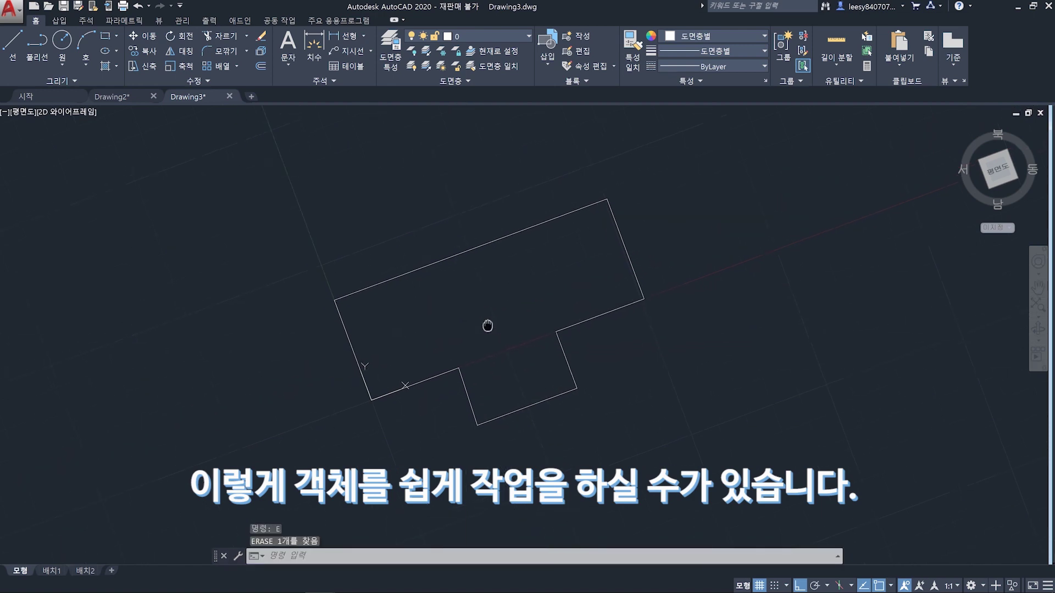
# Step: Try a linear dimension across the outline's top edge, then cancel it
pyautogui.click(363, 37)
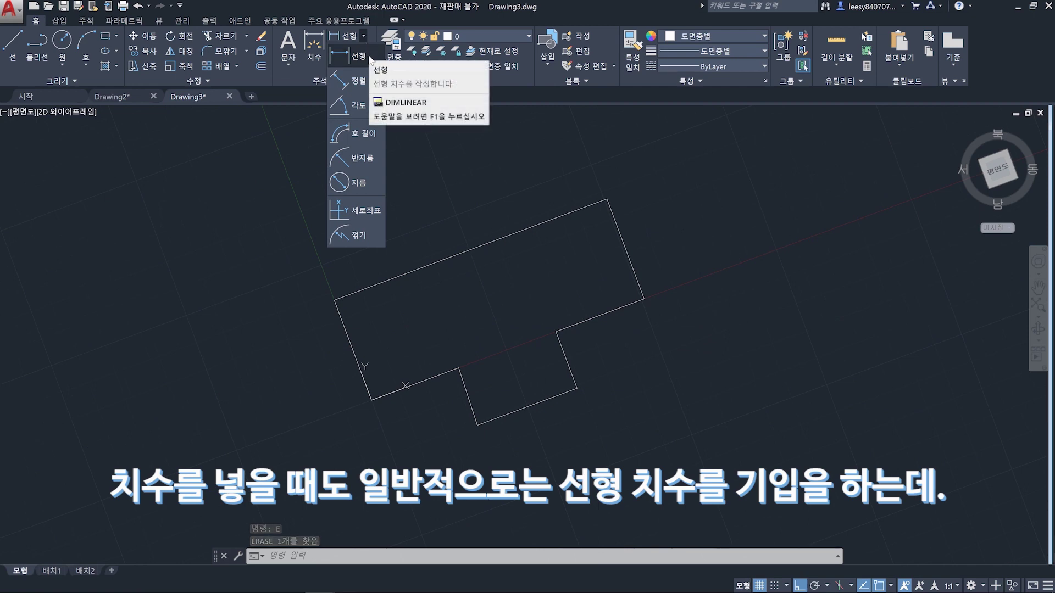
pyautogui.click(369, 57)
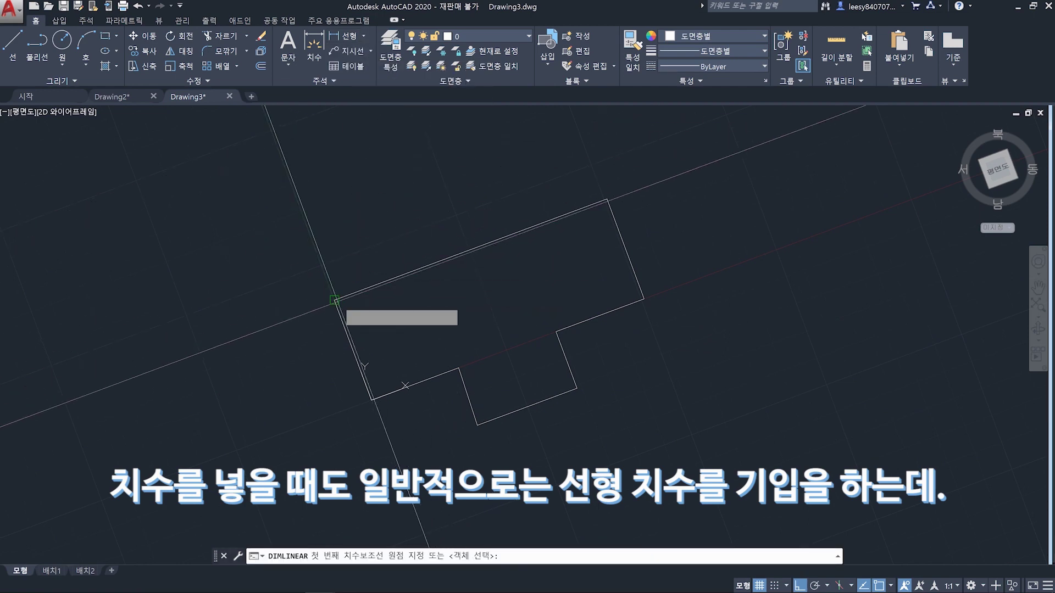
pyautogui.click(335, 300)
pyautogui.click(608, 199)
pyautogui.press('Escape')
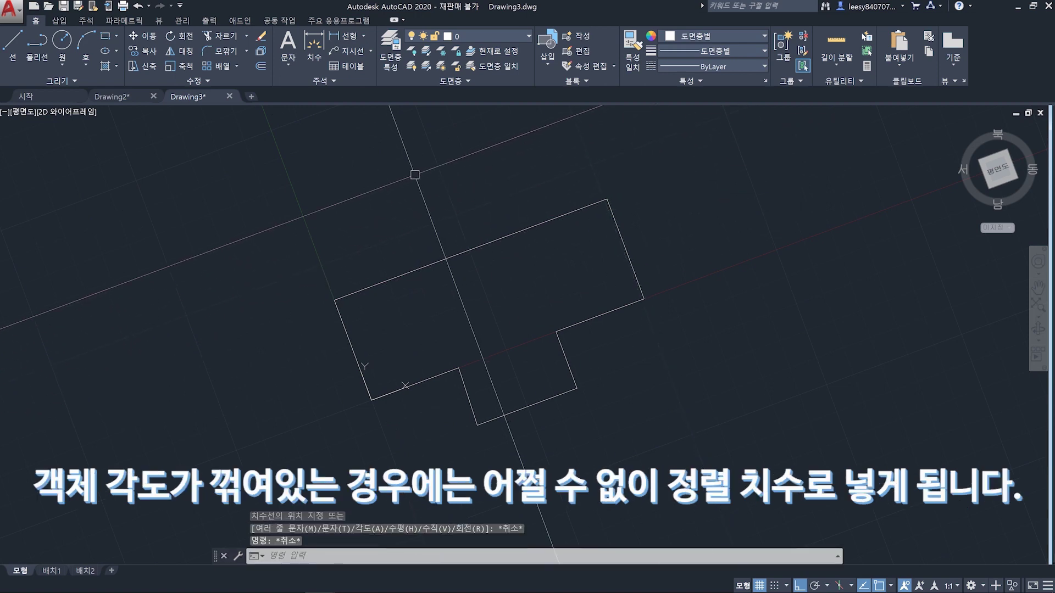
pyautogui.click(365, 36)
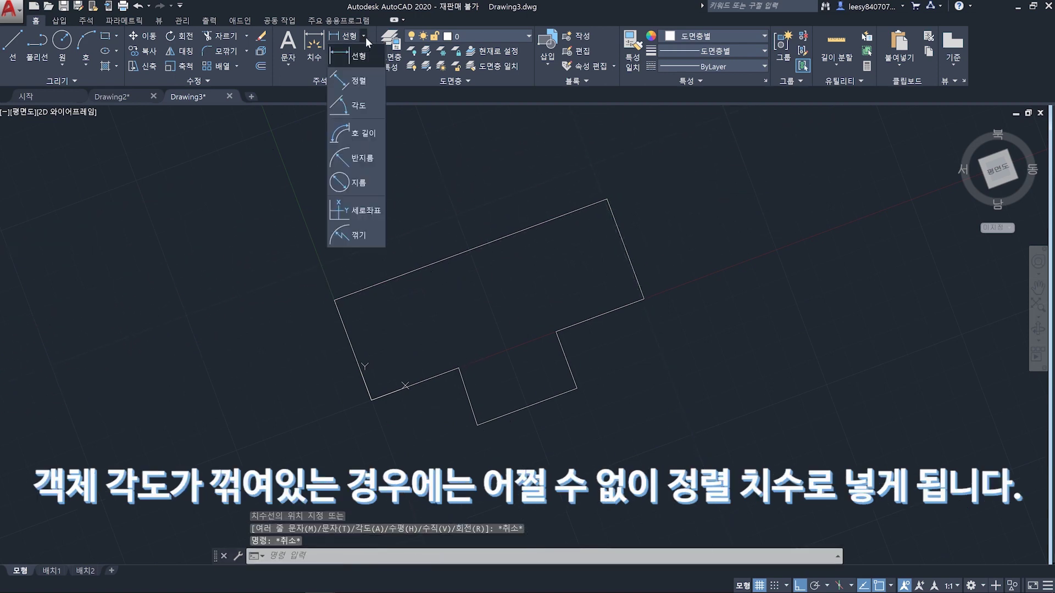
pyautogui.click(358, 81)
pyautogui.click(335, 300)
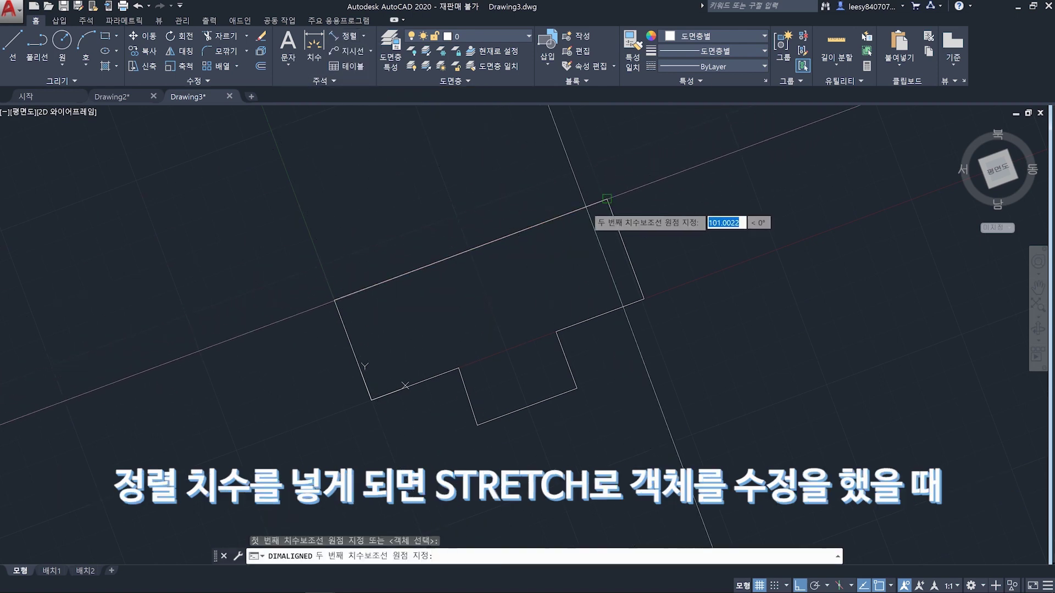
pyautogui.click(606, 198)
pyautogui.click(585, 171)
pyautogui.write('s')
pyautogui.press('Return')
pyautogui.click(632, 182)
pyautogui.press('Return')
pyautogui.click(689, 179)
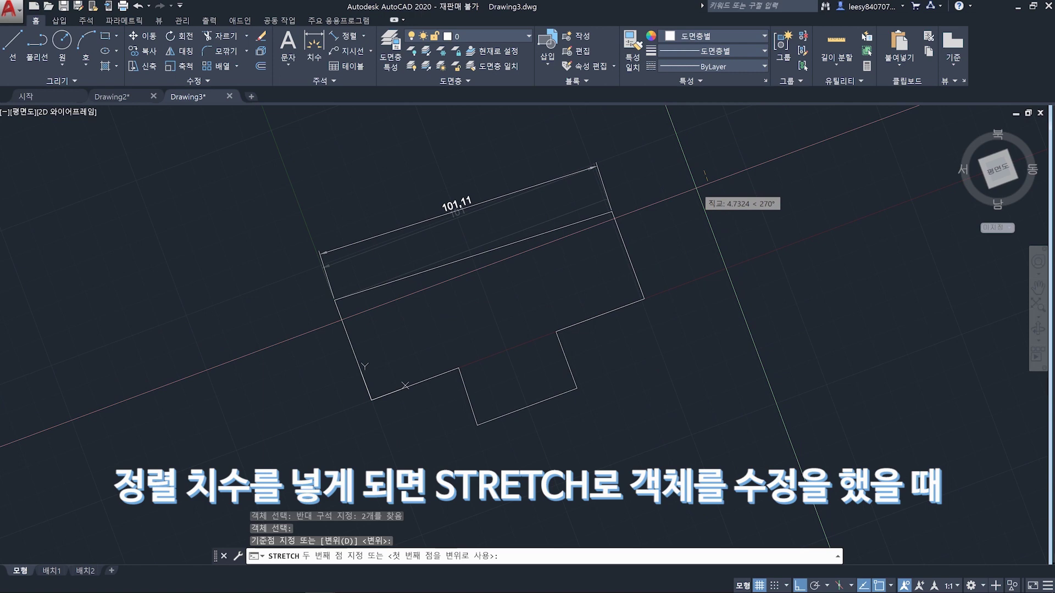
pyautogui.press('F8')
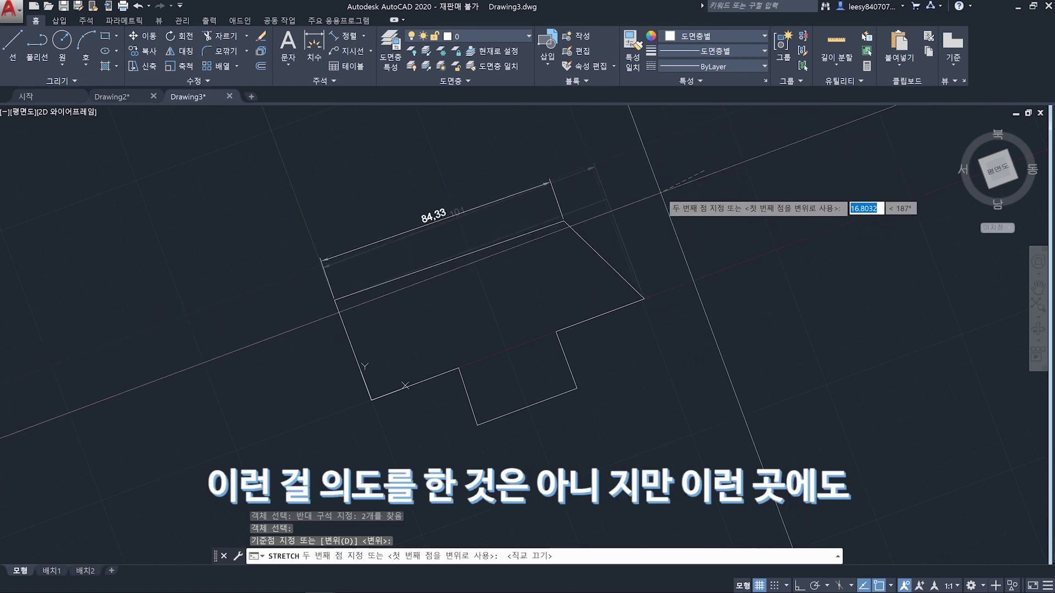
pyautogui.press('Escape')
pyautogui.press('Escape')
pyautogui.click(488, 157)
pyautogui.click(447, 217)
pyautogui.write('e')
pyautogui.press('Return')
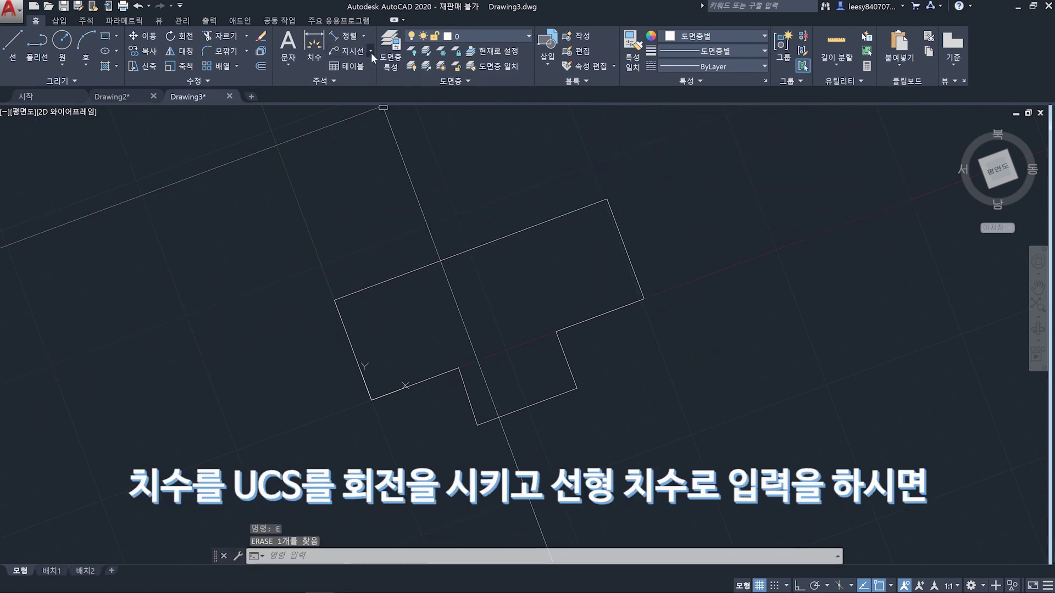
# Step: Add a 101 linear dimension above the outline's top edge
pyautogui.click(365, 37)
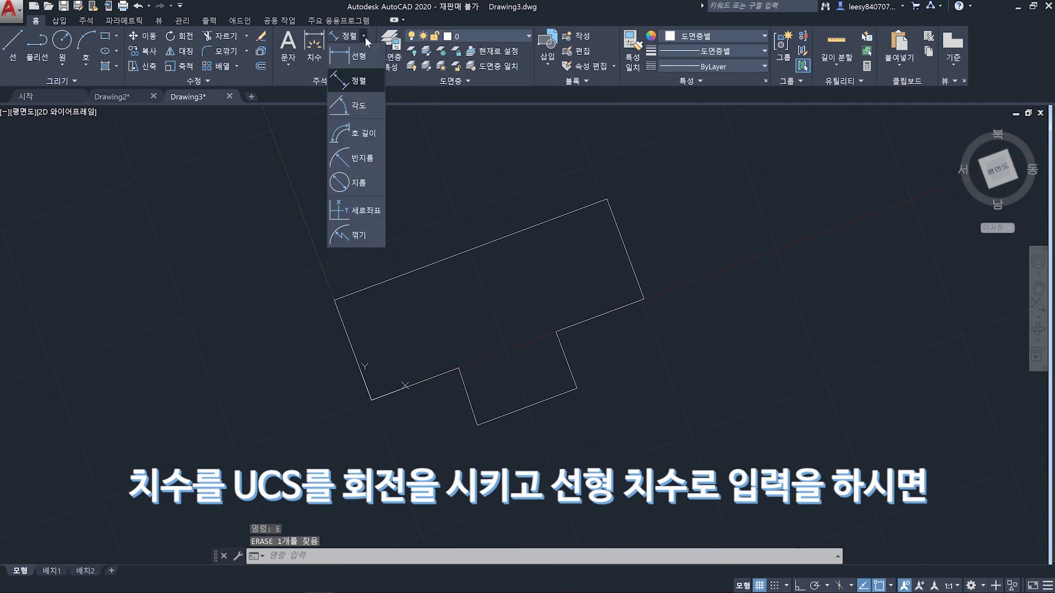
pyautogui.click(364, 58)
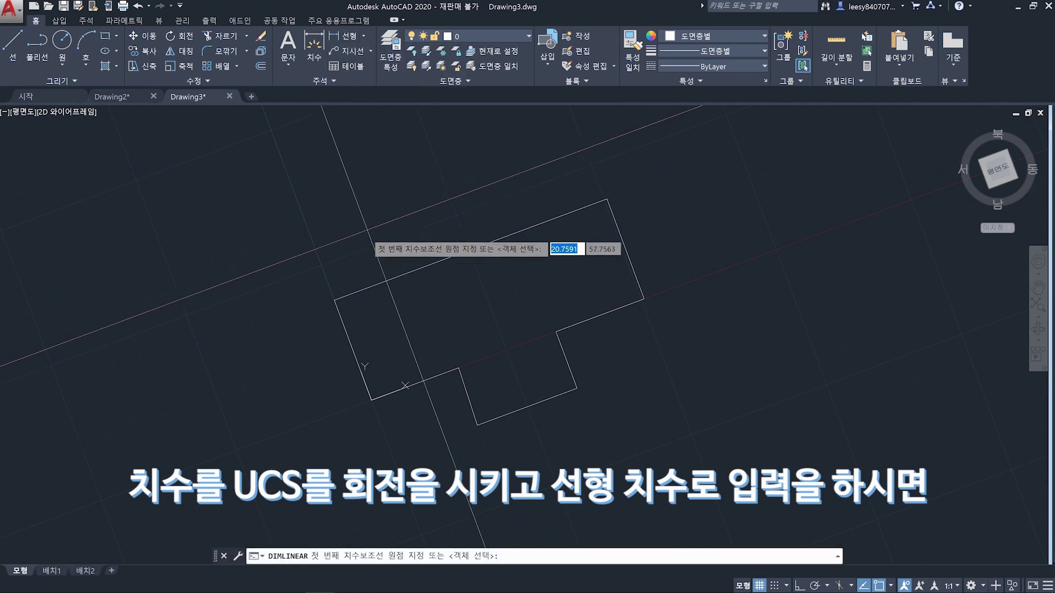
pyautogui.click(334, 300)
pyautogui.click(607, 200)
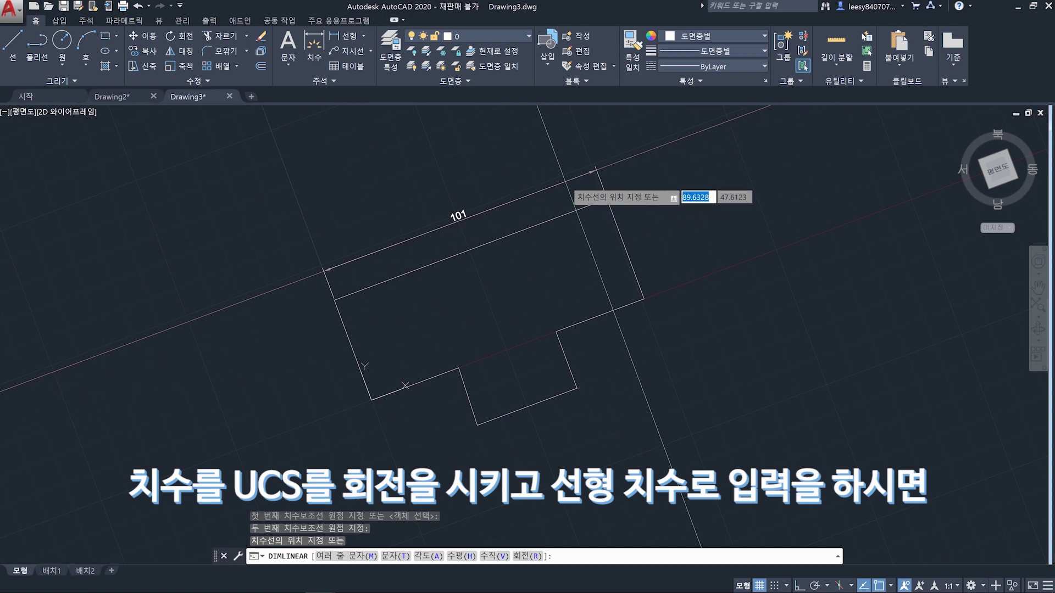
pyautogui.click(560, 184)
# Step: Stretch the box's right end so the top dimension reads 100,17
pyautogui.press('Return')
pyautogui.press('F8')
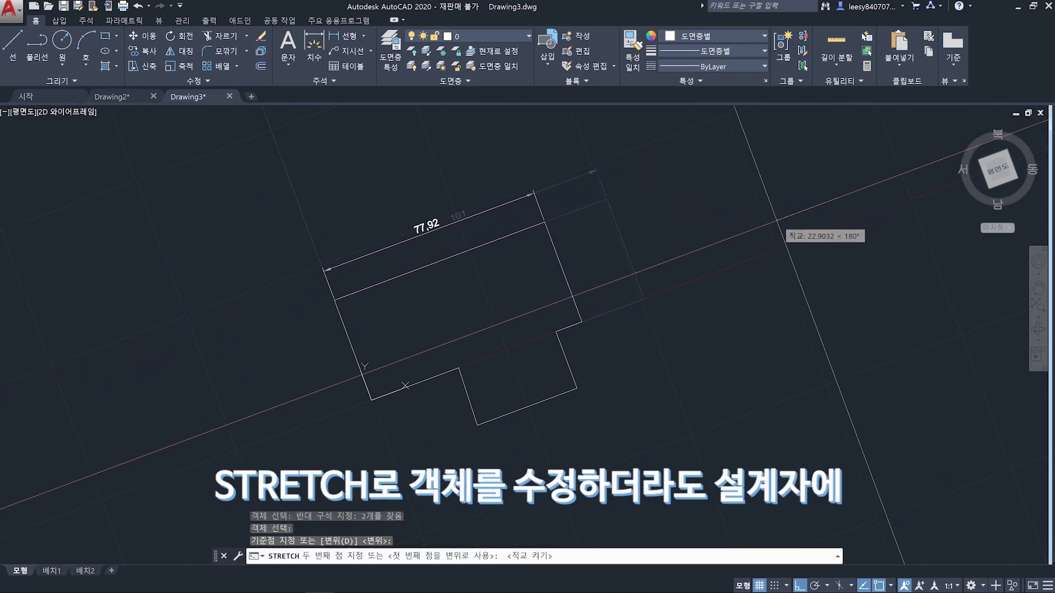
pyautogui.click(783, 222)
pyautogui.press('Return')
pyautogui.click(667, 182)
pyautogui.click(495, 323)
pyautogui.press('Return')
pyautogui.click(581, 322)
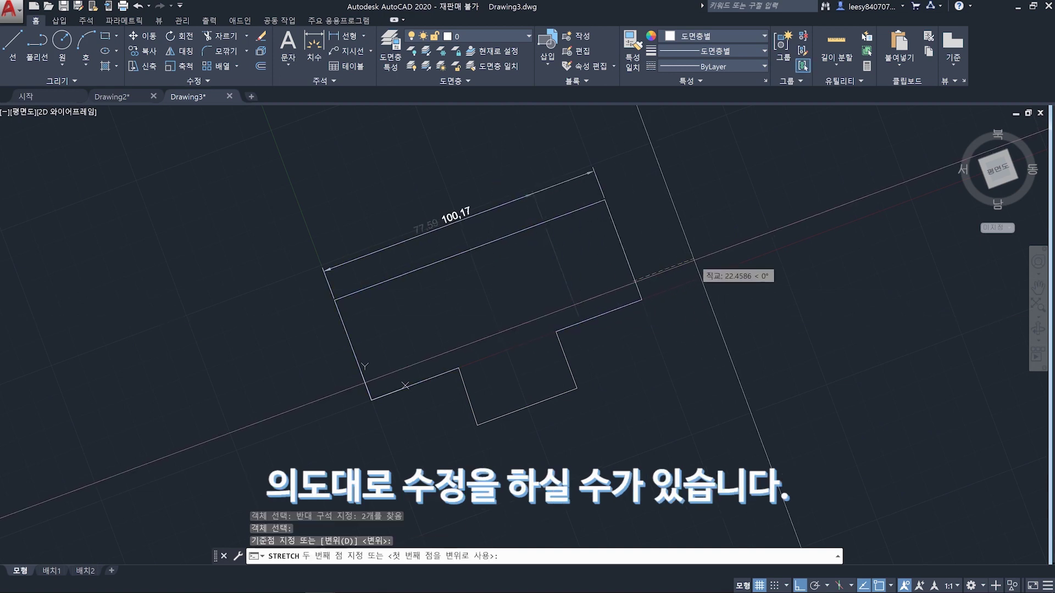
pyautogui.click(604, 253)
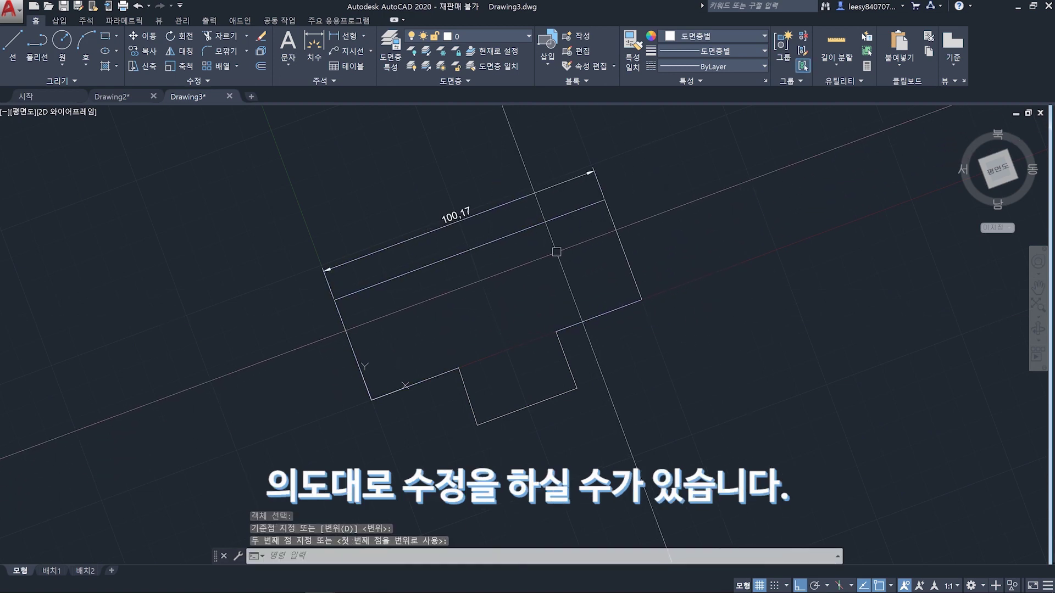
pyautogui.moveTo(551, 245); pyautogui.dragTo(535, 255, button='middle')
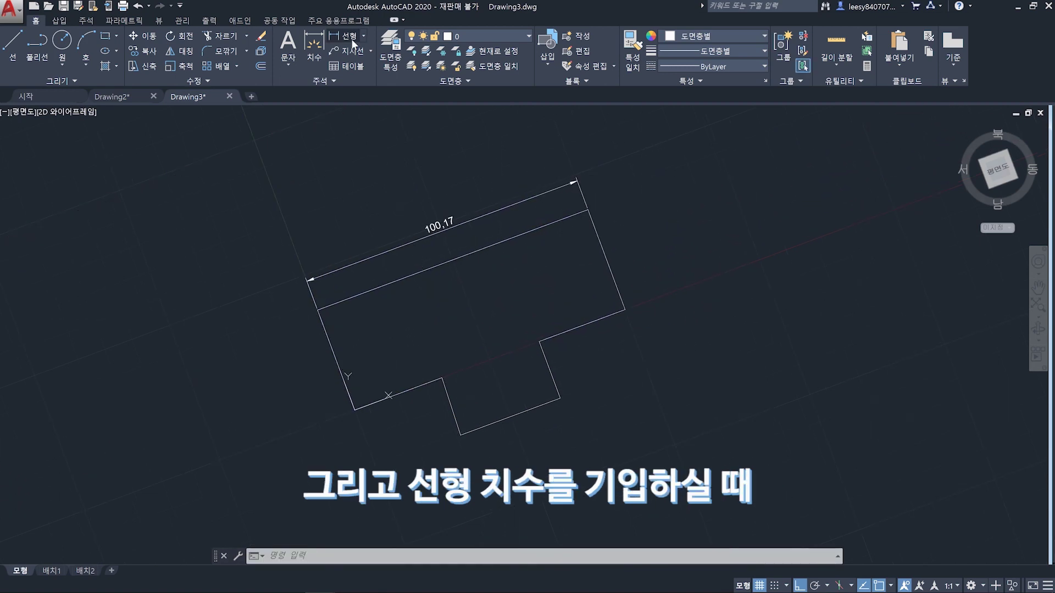
# Step: Add a linear dimension along the box's right side
pyautogui.click(353, 44)
pyautogui.click(589, 210)
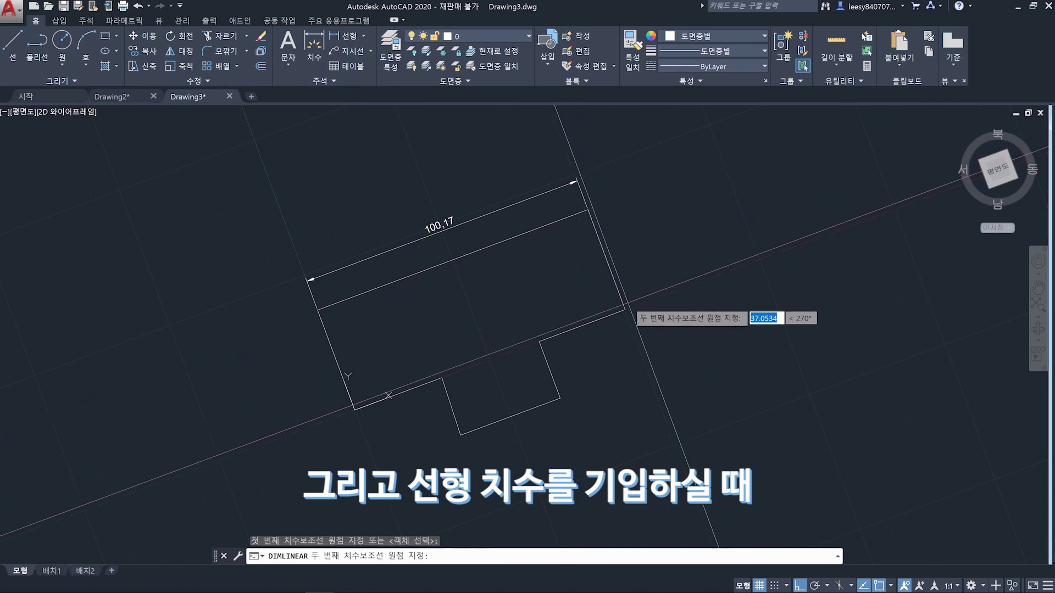
pyautogui.click(625, 309)
pyautogui.click(643, 250)
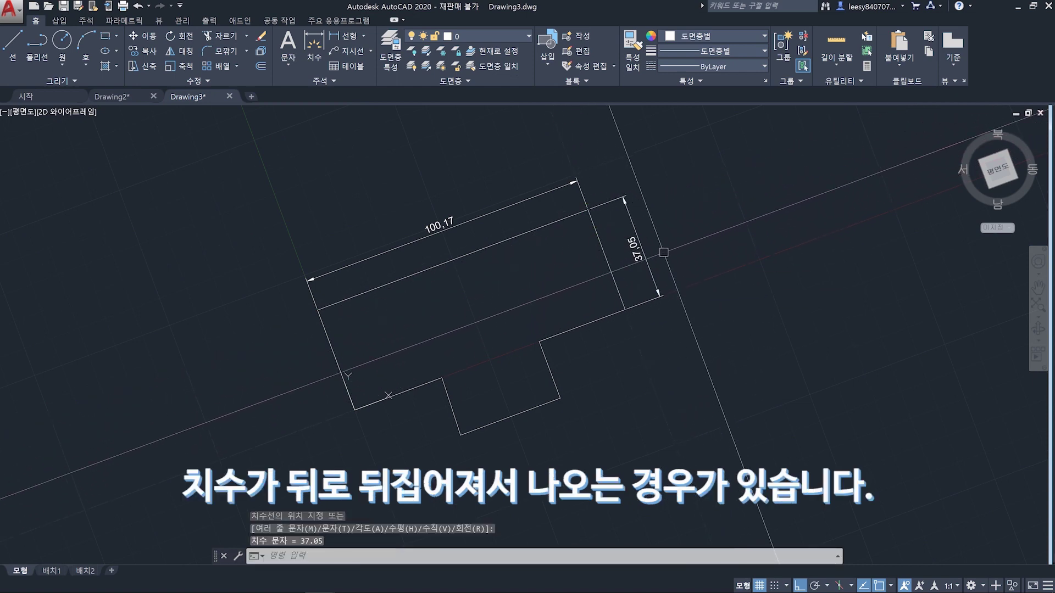
# Step: Add a 31.84 dimension under the lower box and delete the reversed 37.05 one
pyautogui.press('Return')
pyautogui.click(560, 397)
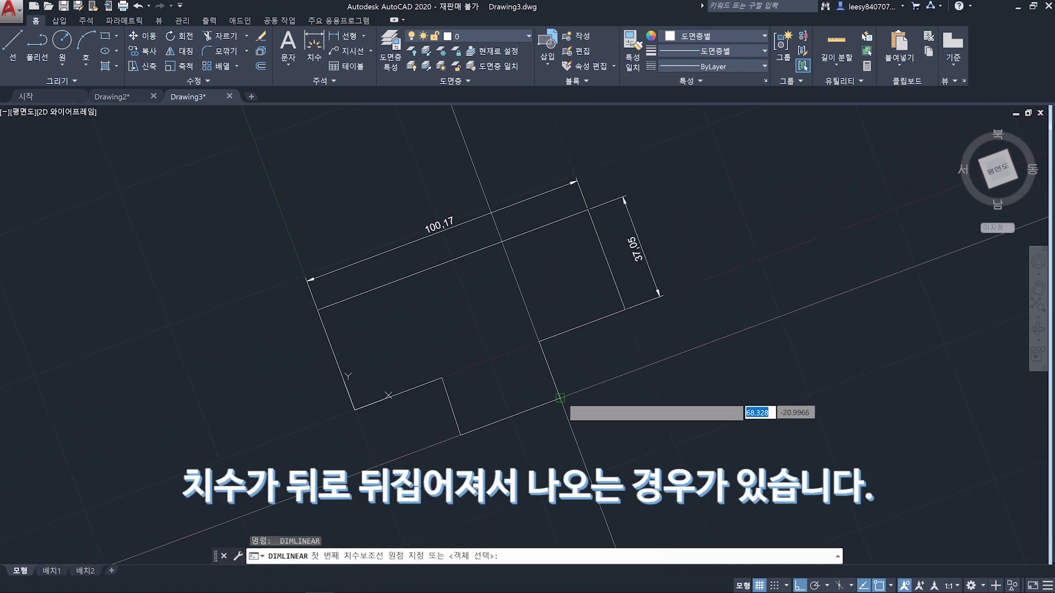
pyautogui.click(625, 310)
pyautogui.click(626, 402)
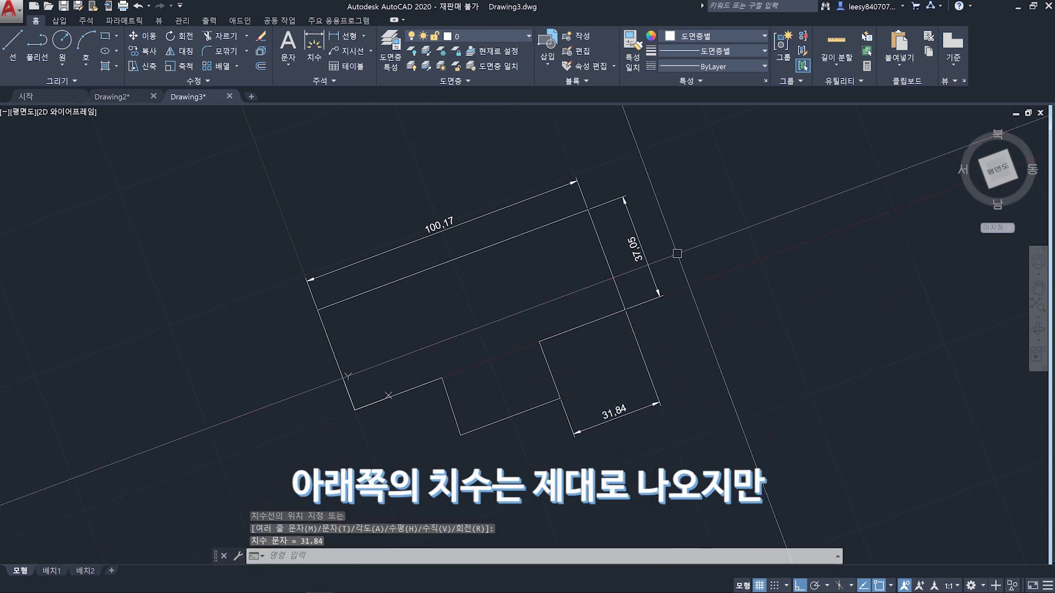
pyautogui.click(638, 247)
pyautogui.press('Delete')
# Step: Redo the 37.05 right-edge dimension, then erase it because its text reads backwards
pyautogui.click(346, 36)
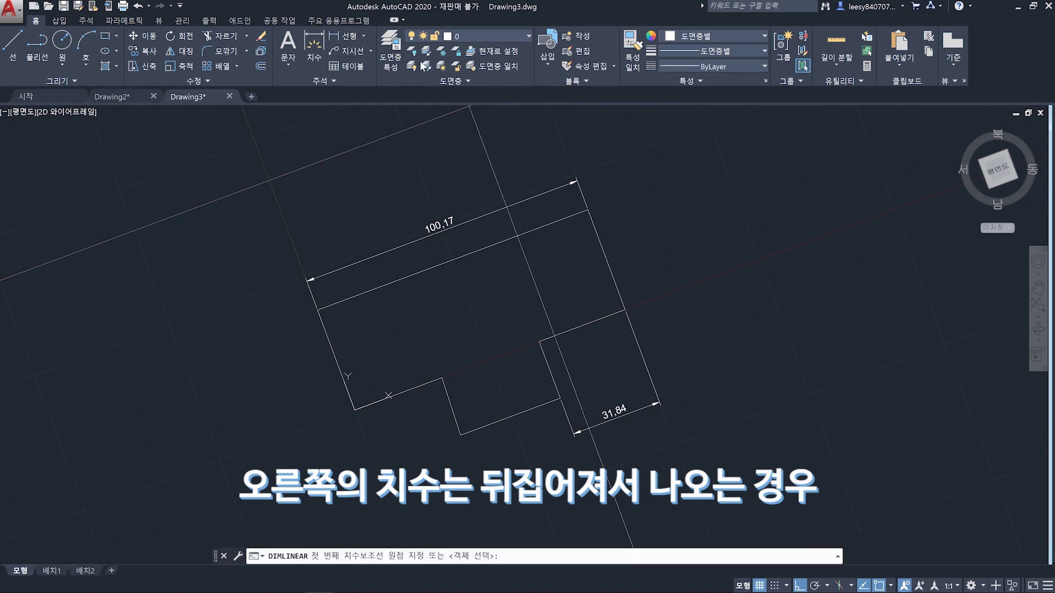
pyautogui.click(588, 210)
pyautogui.click(625, 310)
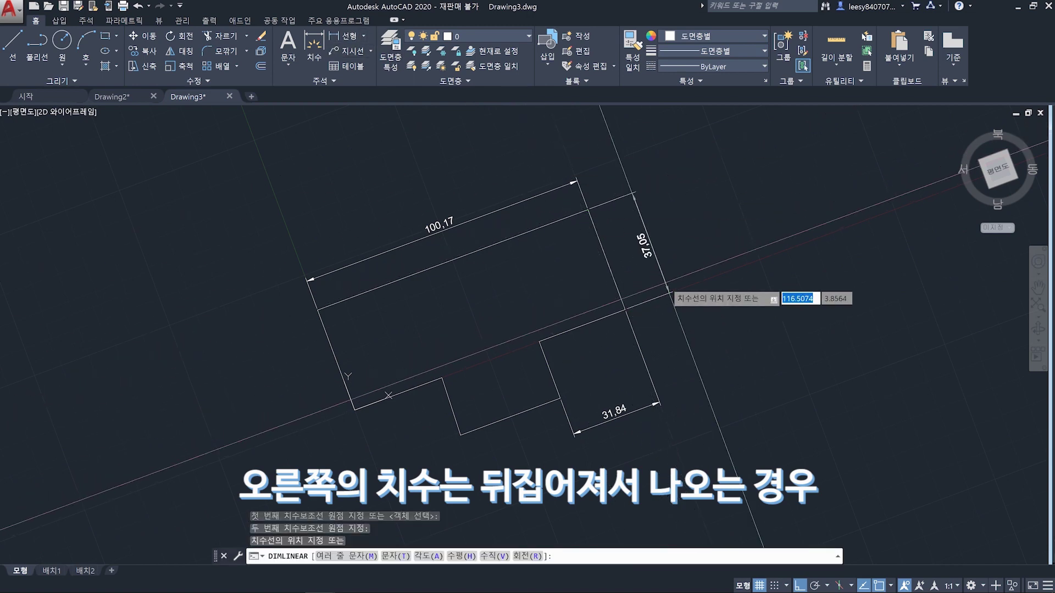
pyautogui.click(669, 290)
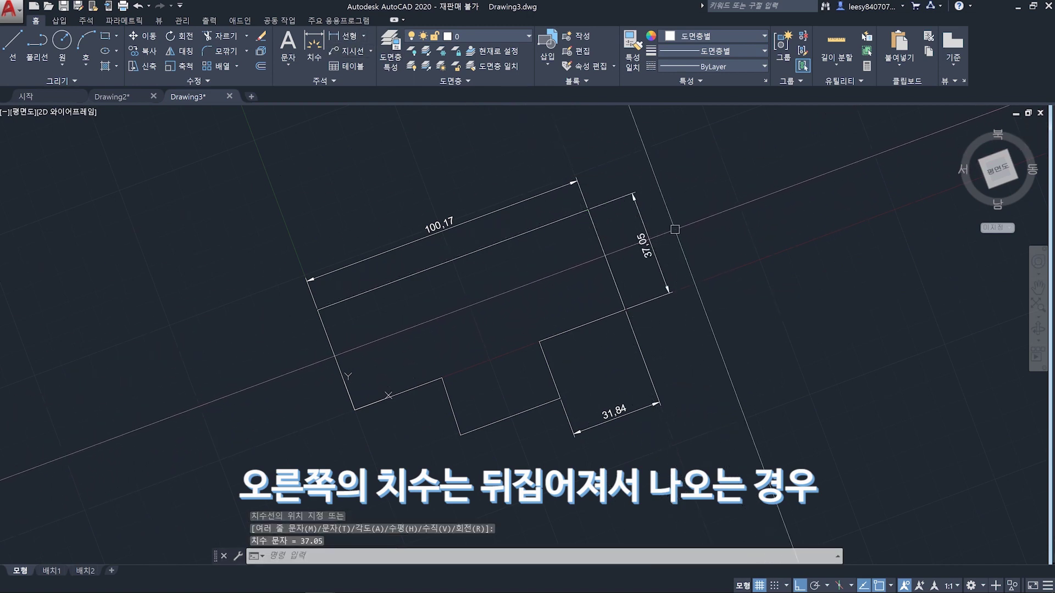
pyautogui.write('e')
pyautogui.press('Return')
pyautogui.click(652, 241)
pyautogui.press('Return')
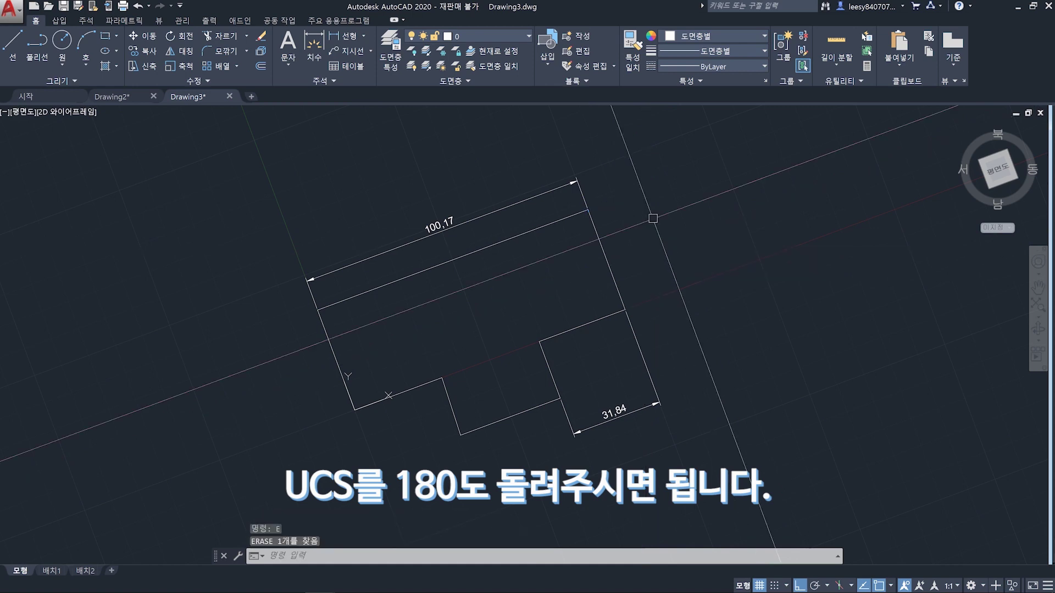
# Step: Rotate the UCS 180 degrees about the Z axis
pyautogui.write('Ucs')
pyautogui.press('Return')
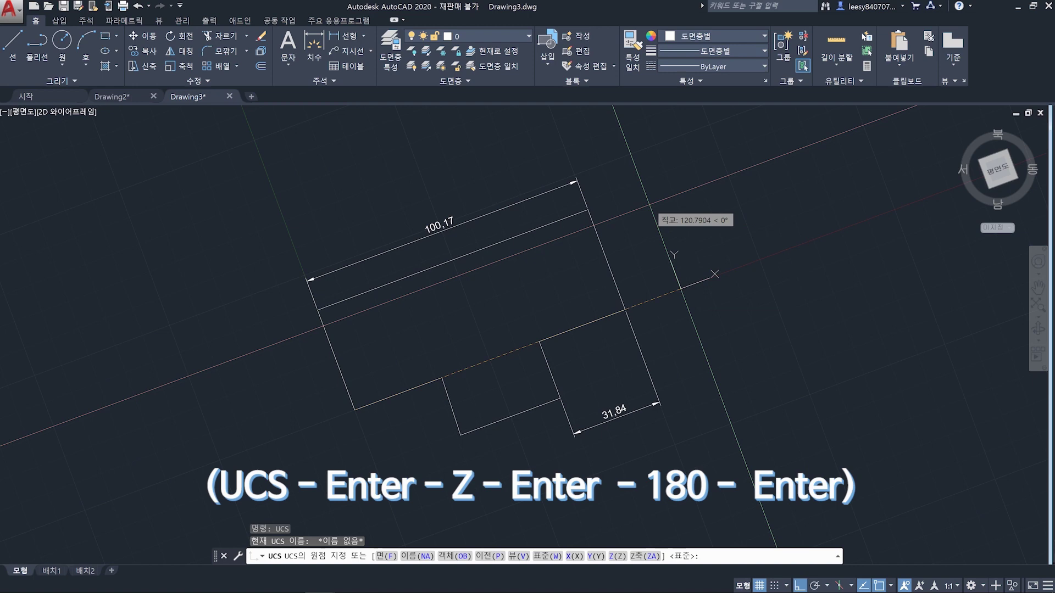
pyautogui.write('z')
pyautogui.press('Return')
pyautogui.write('180')
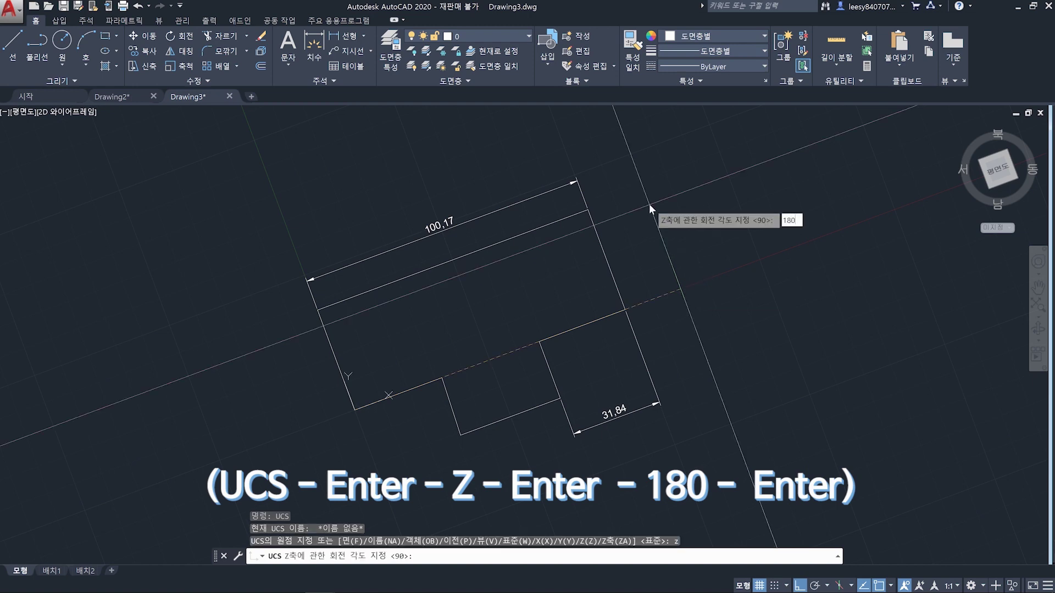
pyautogui.press('Return')
# Step: Dimension the right edge with a readable 37.05 linear dimension
pyautogui.click(346, 35)
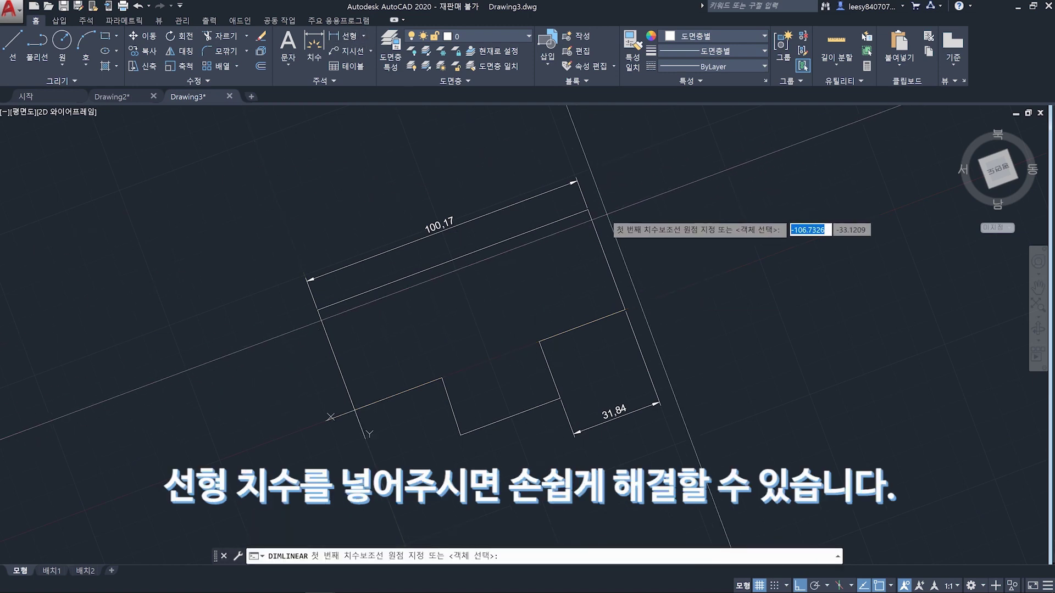
pyautogui.click(589, 210)
pyautogui.click(625, 309)
pyautogui.click(649, 291)
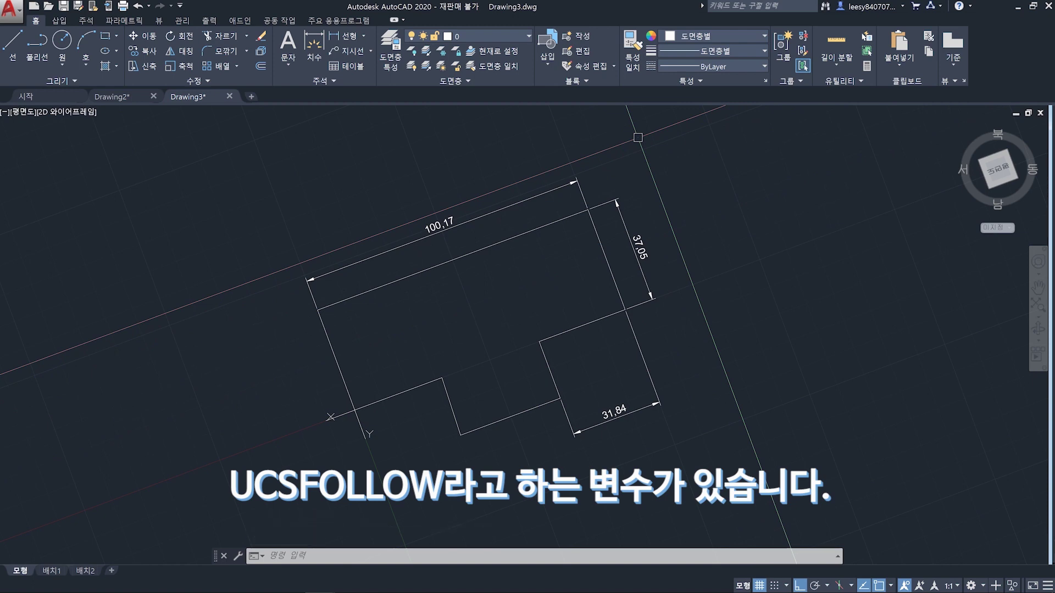
pyautogui.write('Uc')
pyautogui.write('UCSN')
# Step: Return the UCS to the World coordinate system
pyautogui.press('Escape')
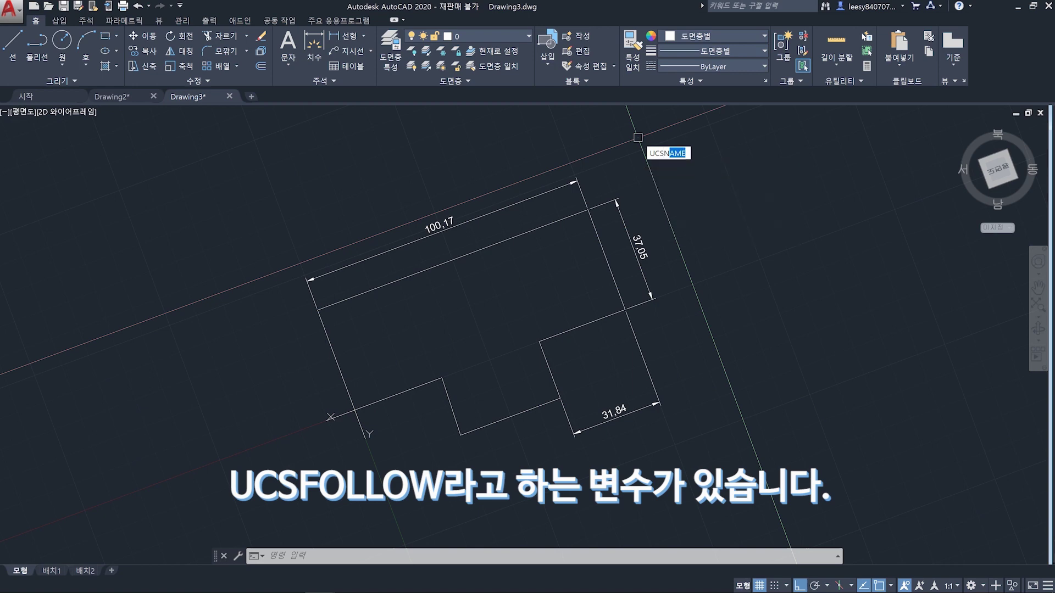
pyautogui.press('Escape')
pyautogui.press('Escape')
pyautogui.write('us')
pyautogui.press('Return')
pyautogui.write('n')
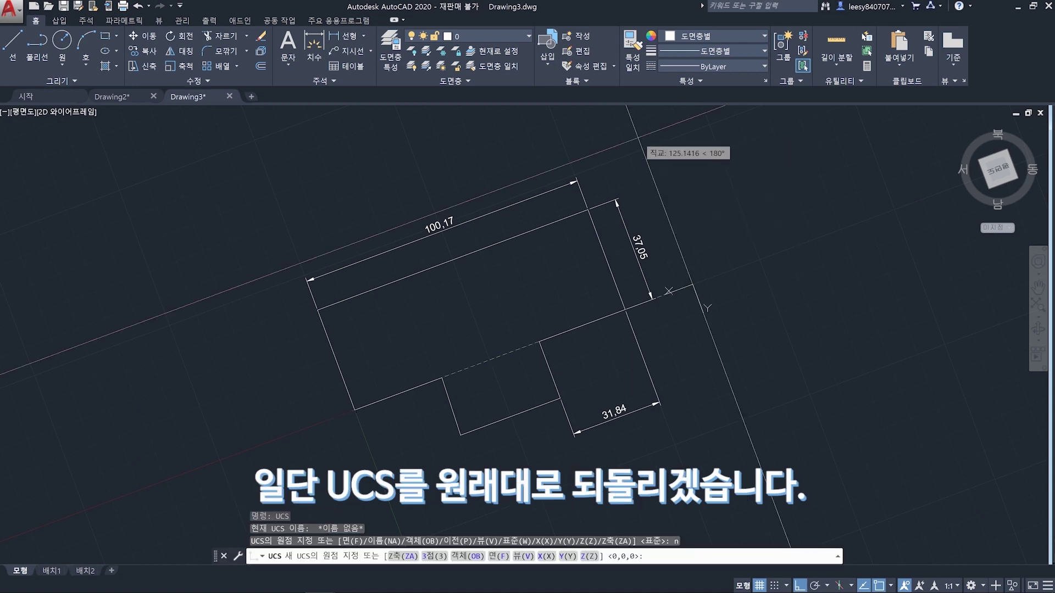
pyautogui.press('Return')
pyautogui.press('Return')
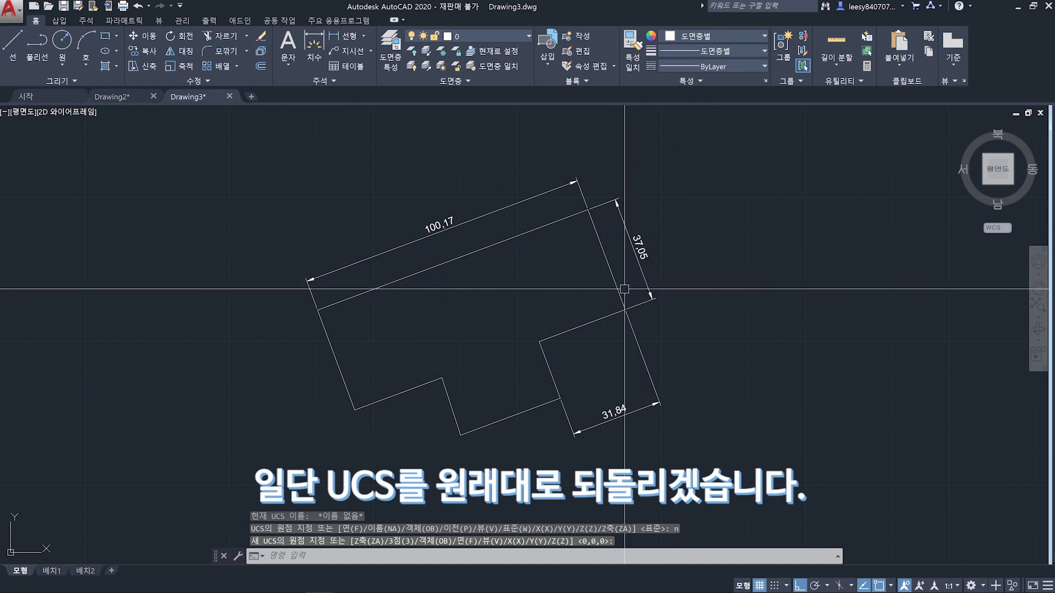
# Step: Set the UCSFOLLOW system variable to 1
pyautogui.write('ucsf')
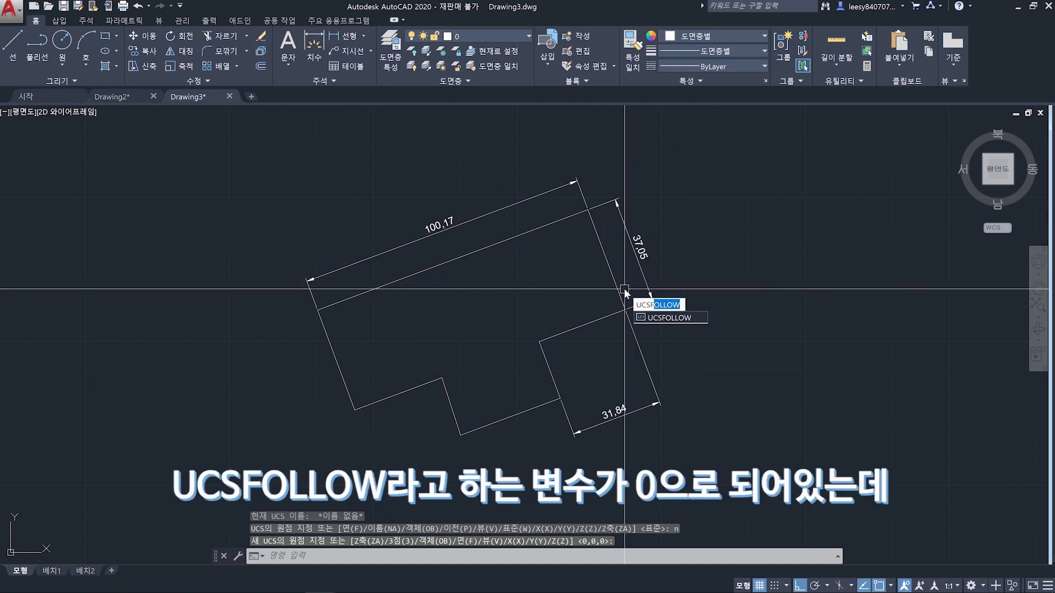
pyautogui.press('Return')
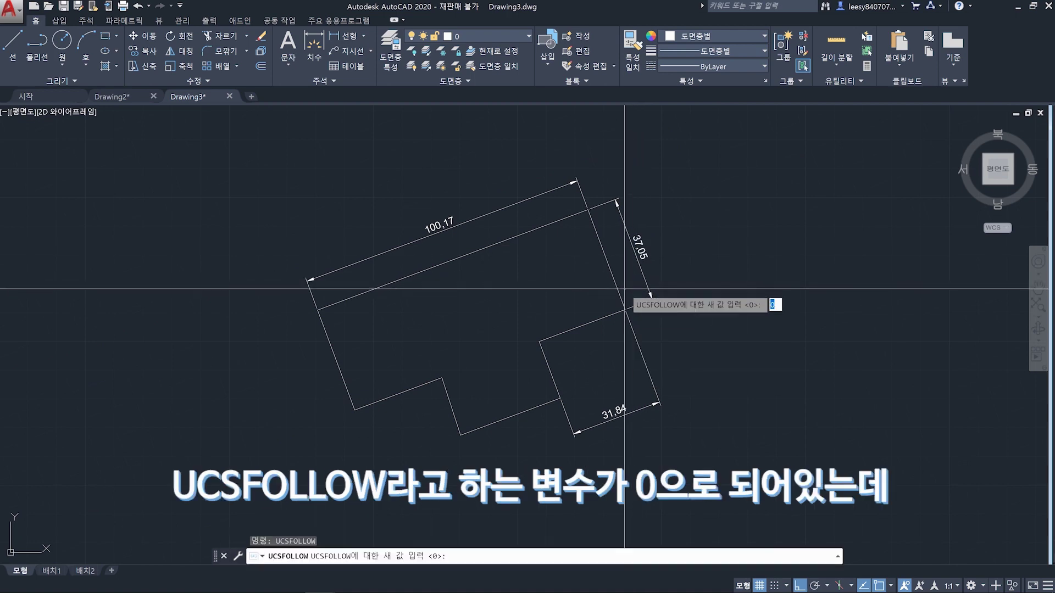
pyautogui.write('1')
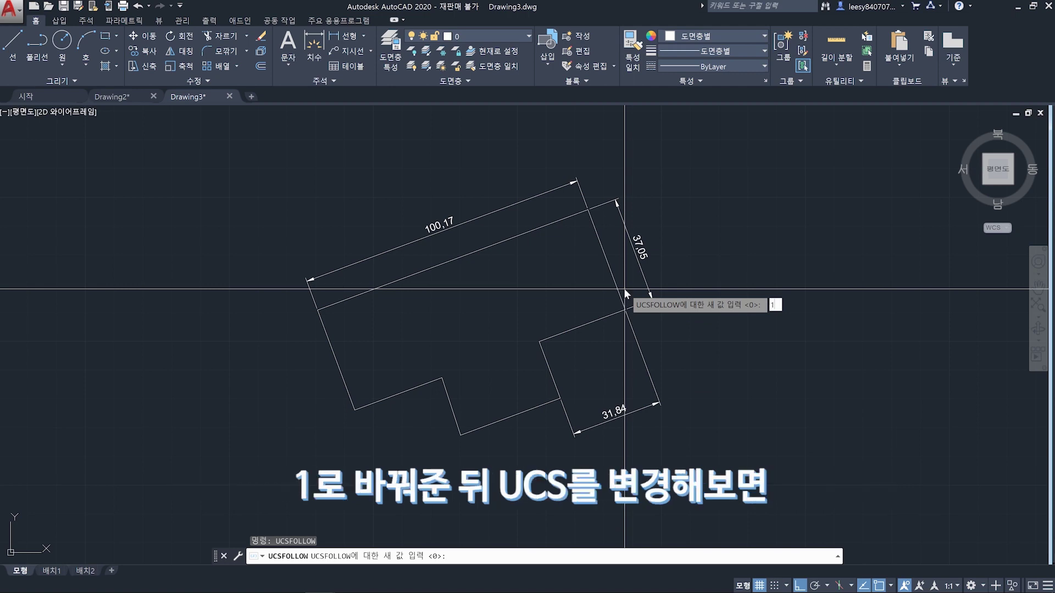
pyautogui.press('Return')
pyautogui.write('UCS')
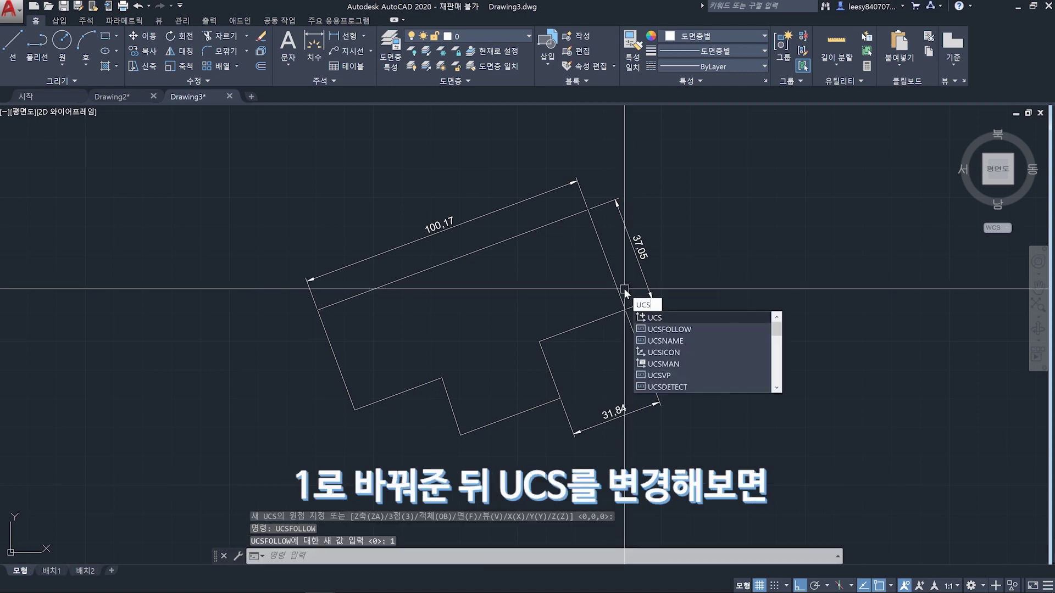
pyautogui.press('Return')
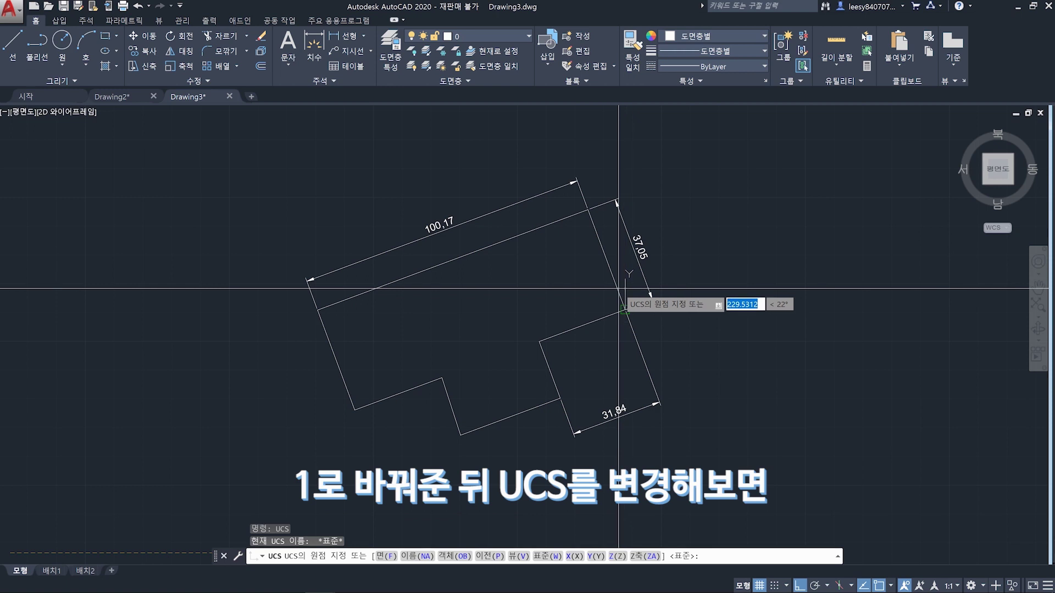
# Step: Place the UCS origin at the outline's left corner with X along the top edge
pyautogui.click(318, 311)
pyautogui.click(587, 210)
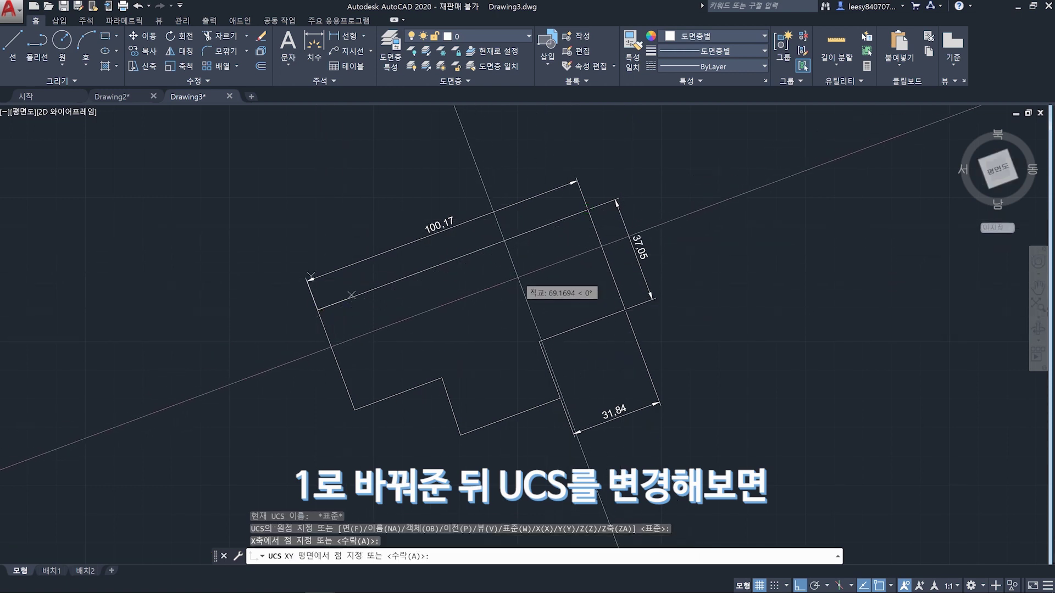
pyautogui.press('Return')
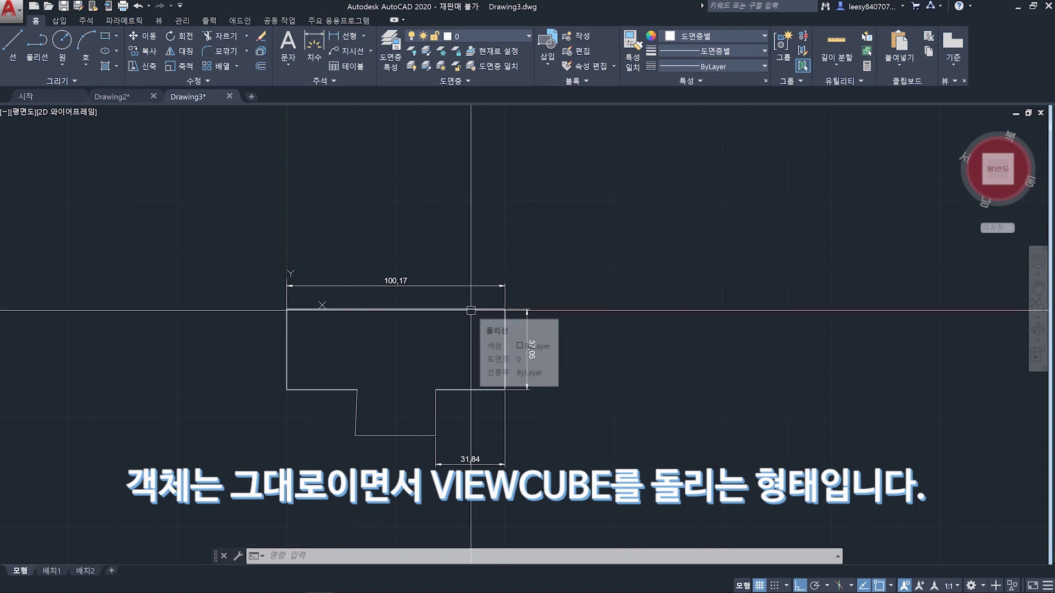
pyautogui.moveTo(997, 169)
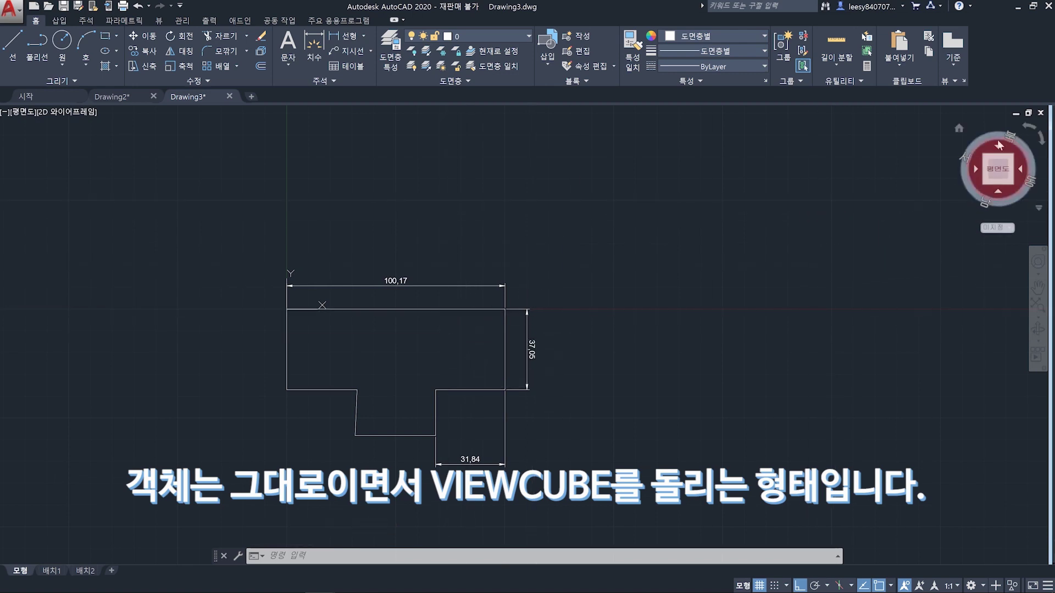
# Step: Pan the view to centre the squared-up dimensioned outline
pyautogui.moveTo(536, 287); pyautogui.dragTo(608, 277, button='middle')
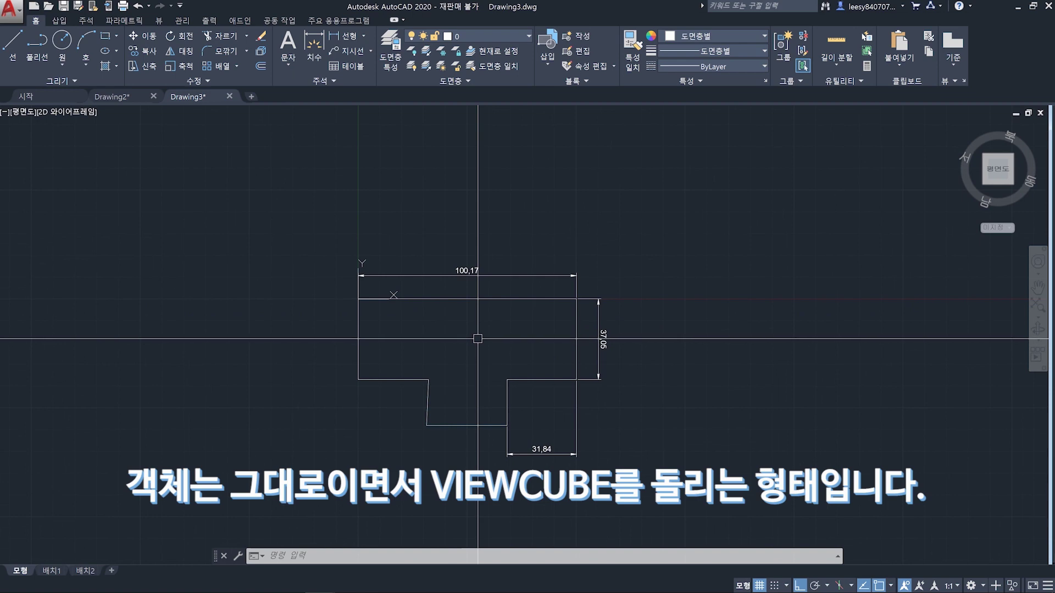